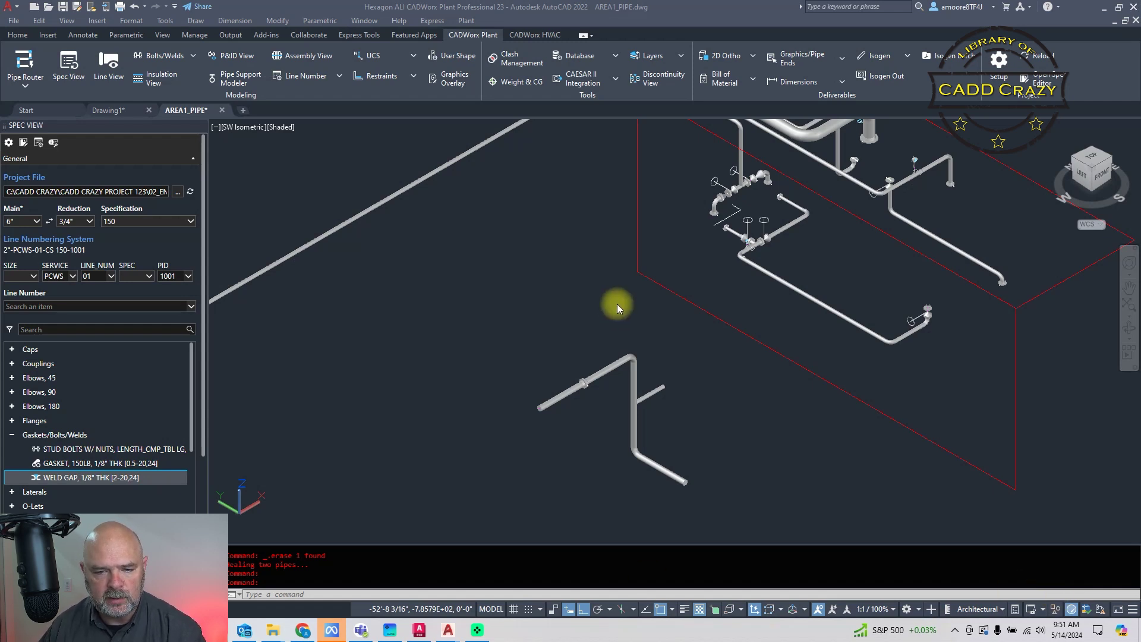
From the north-up top view, insert a WELD GAP, 1/8" THK in the horizontal 6" pipe between the flange and the elbow
{"action": "left_click", "coordinate": [1094, 157]}
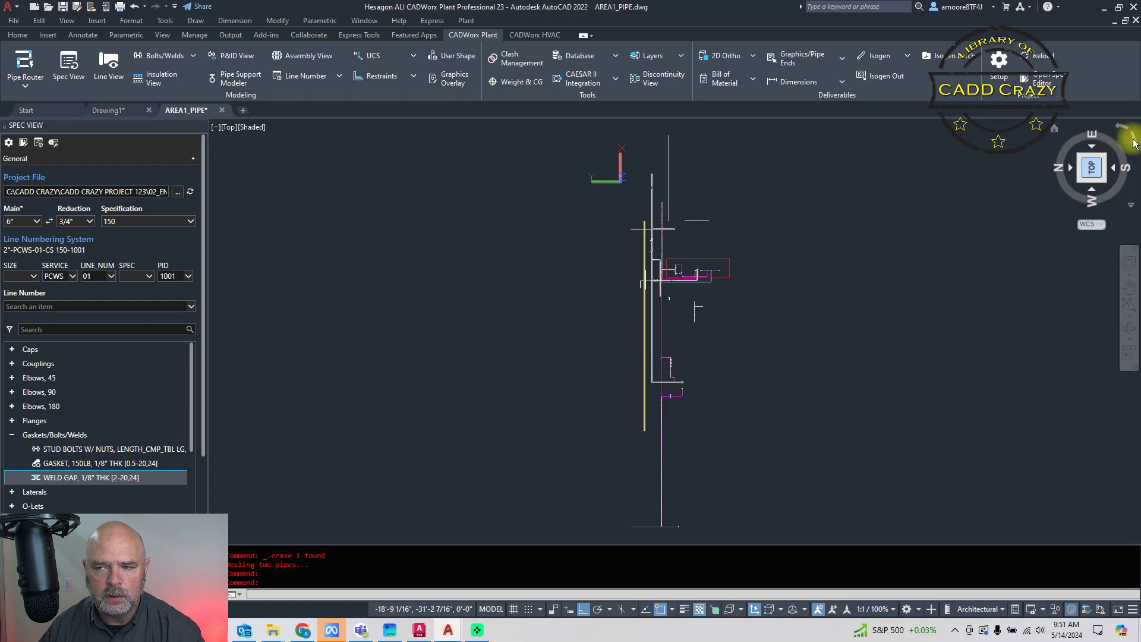
{"action": "left_click", "coordinate": [1134, 141]}
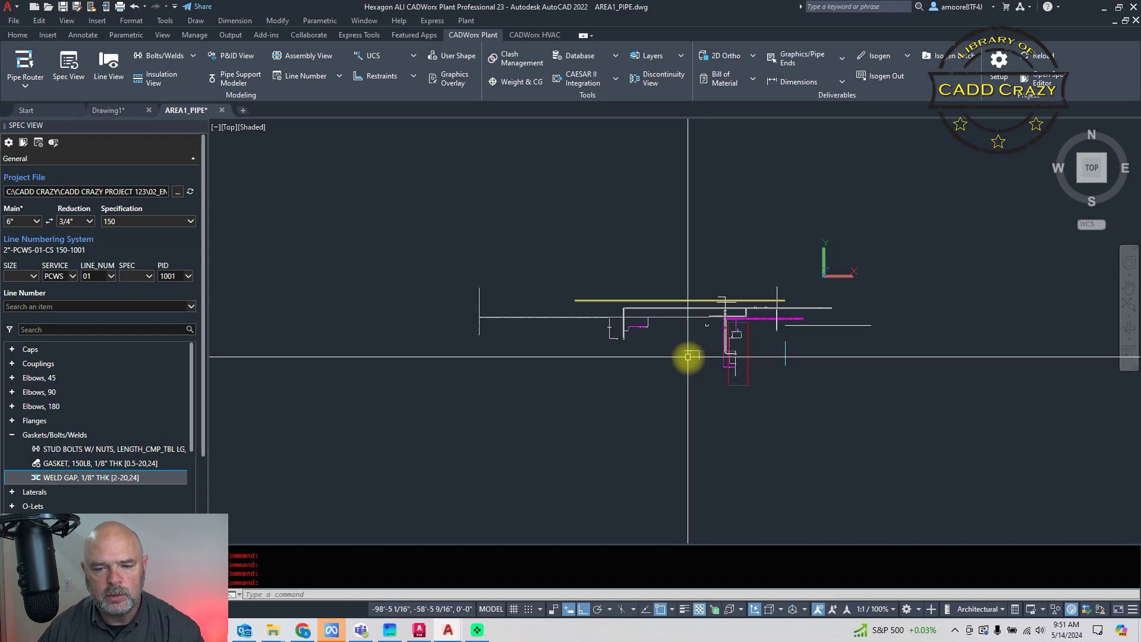
{"action": "scroll", "coordinate": [698, 352], "scroll_direction": "up", "scroll_amount": 2}
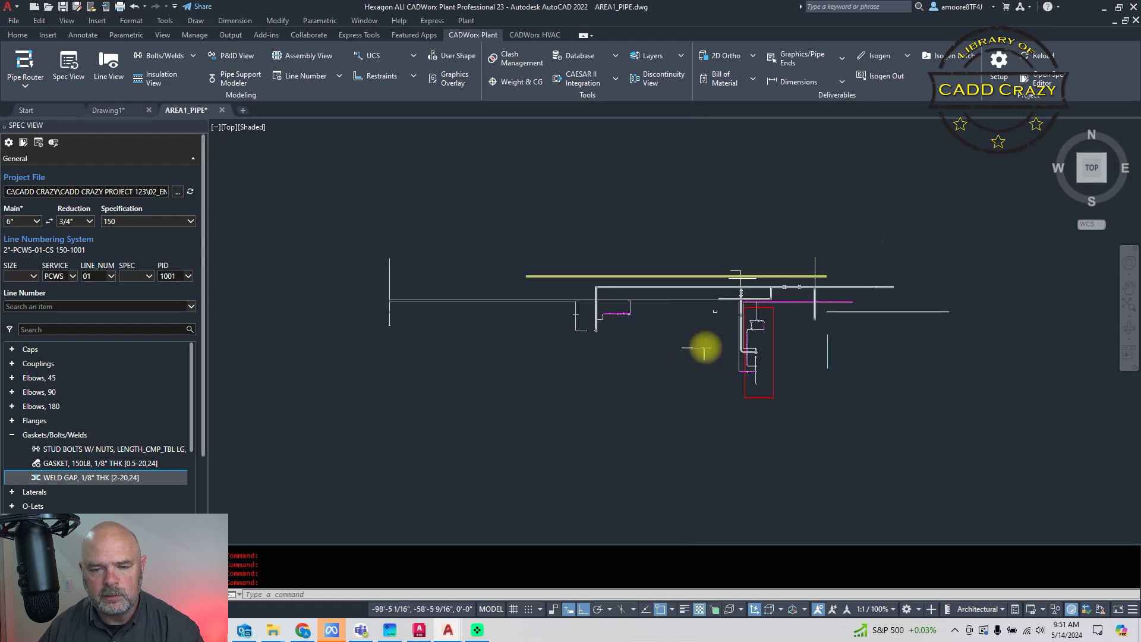
{"action": "scroll", "coordinate": [704, 350], "scroll_direction": "up", "scroll_amount": 8}
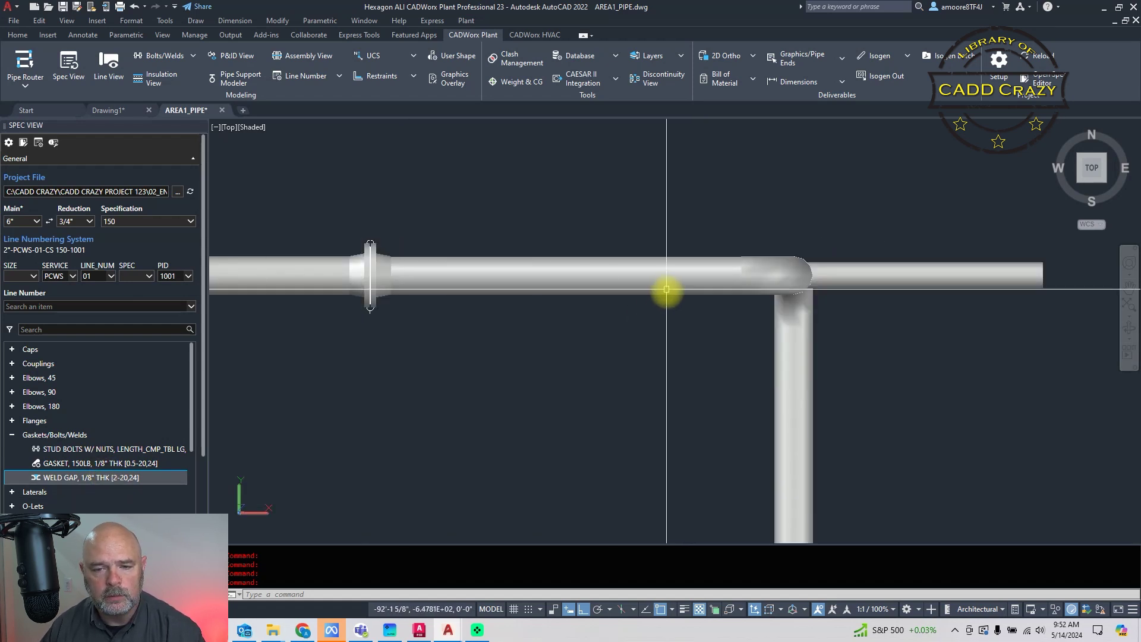
{"action": "left_click", "coordinate": [99, 480]}
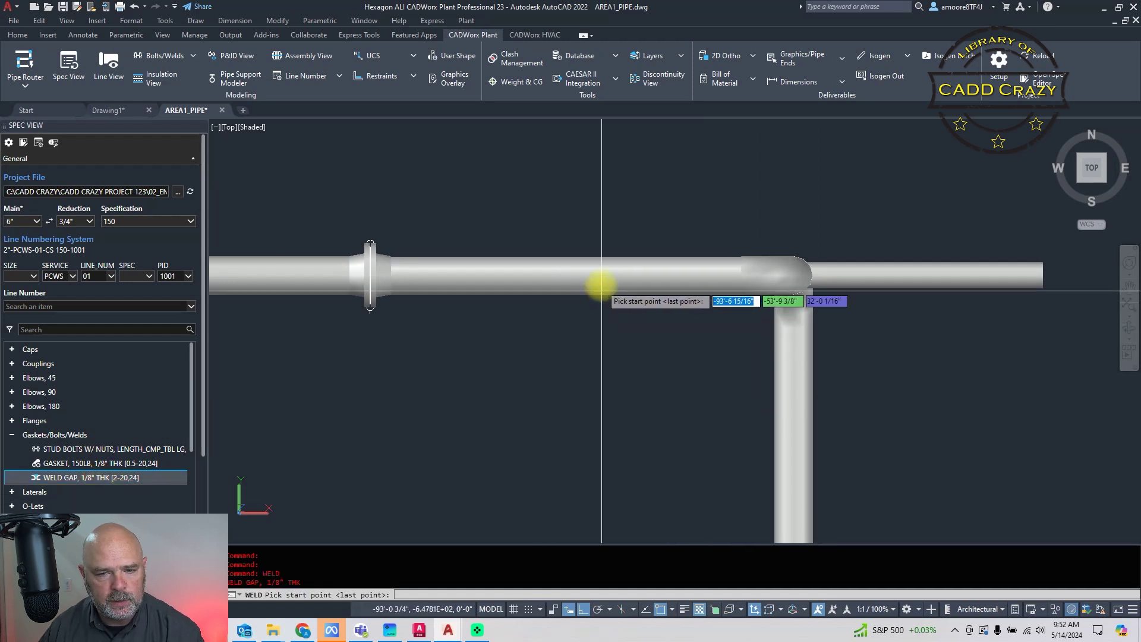
{"action": "left_click", "coordinate": [565, 275]}
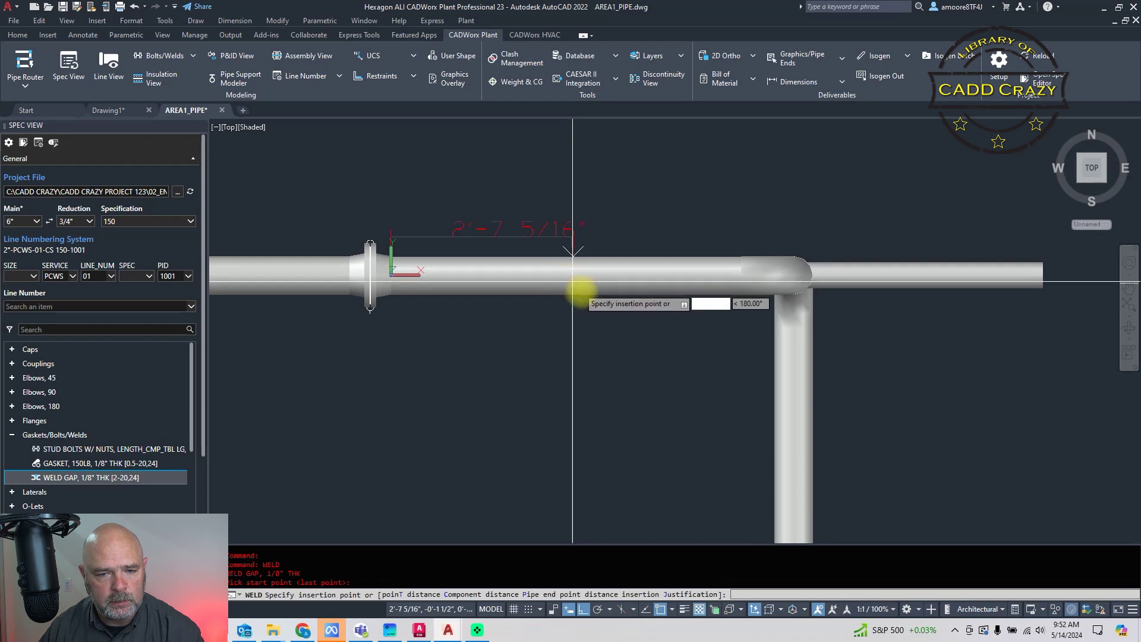
{"action": "left_click", "coordinate": [582, 299]}
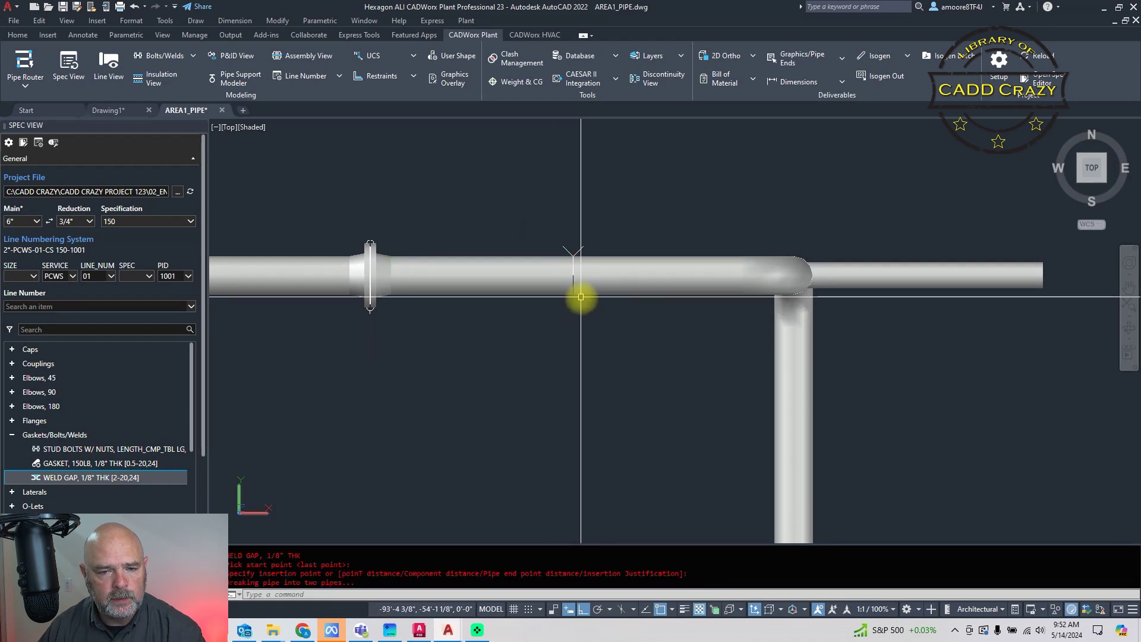
Set the viewport's visual style to 2D Wireframe and inspect the inserted weld gap between the two pipe ends
{"action": "scroll", "coordinate": [580, 292], "scroll_direction": "up", "scroll_amount": 6}
{"action": "scroll", "coordinate": [530, 224], "scroll_direction": "down", "scroll_amount": 3}
{"action": "scroll", "coordinate": [548, 273], "scroll_direction": "up", "scroll_amount": 3}
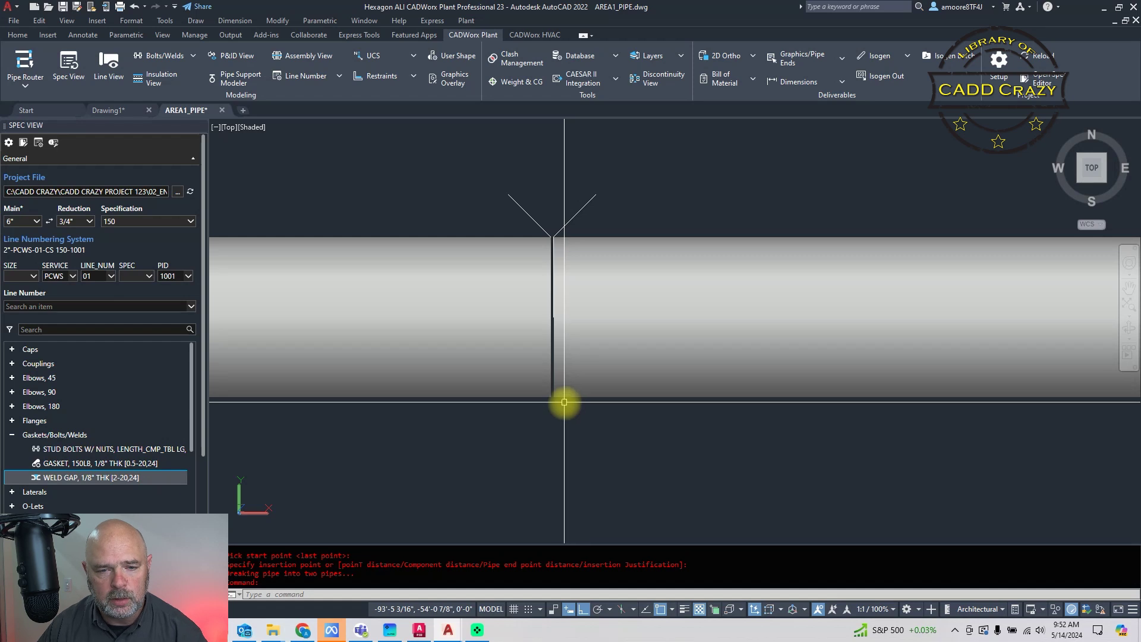
{"action": "mouse_move", "coordinate": [564, 394]}
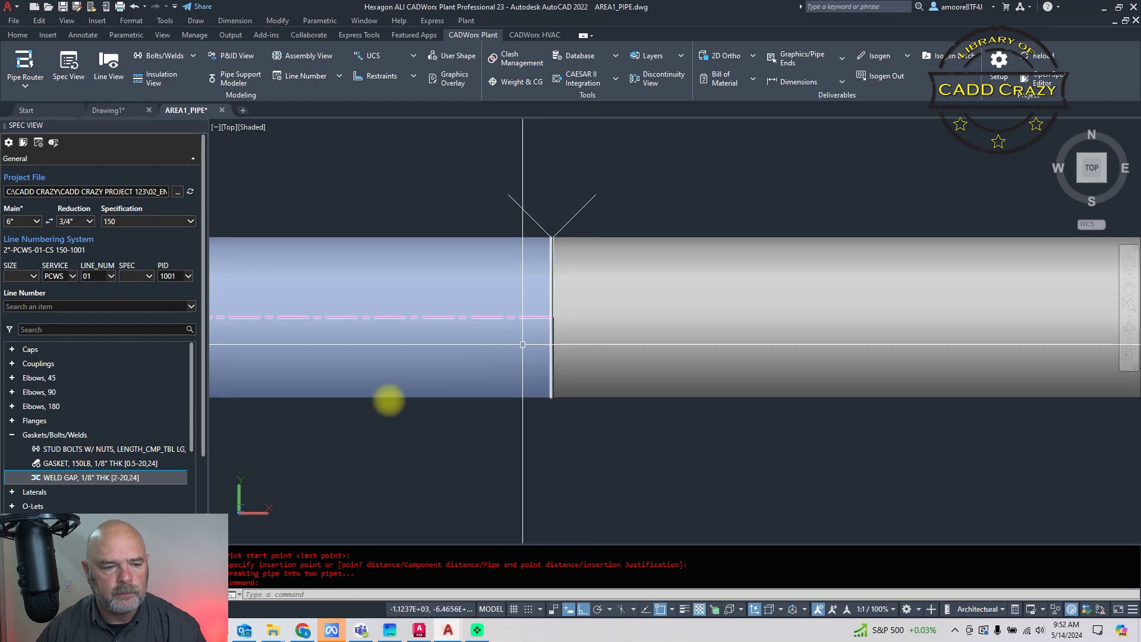
{"action": "left_click", "coordinate": [252, 127]}
{"action": "left_click", "coordinate": [281, 156]}
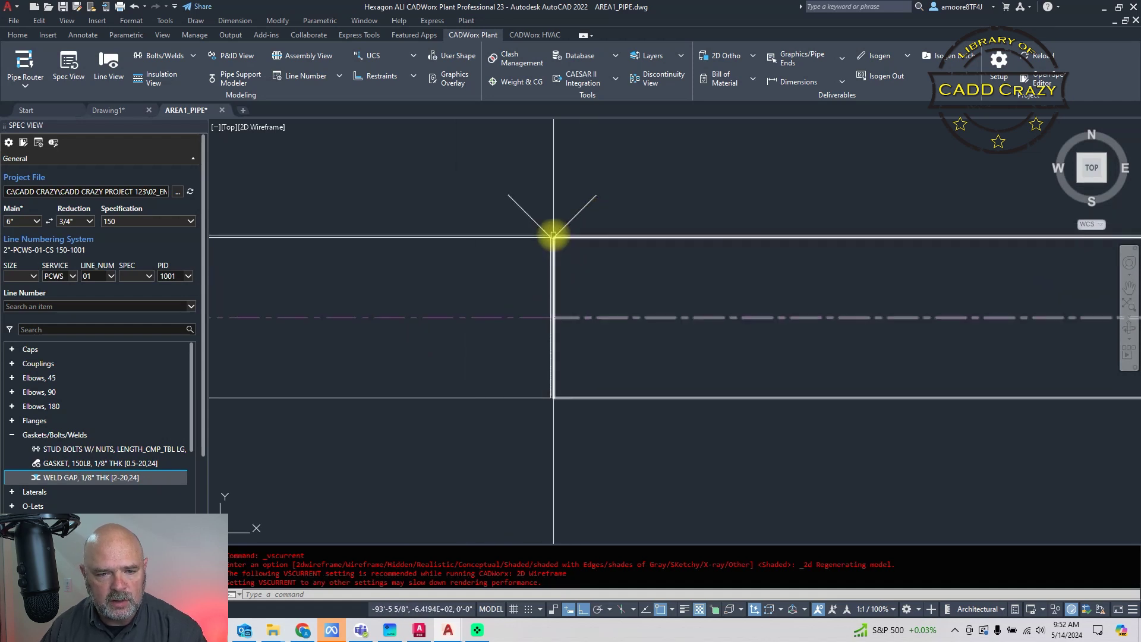
{"action": "scroll", "coordinate": [554, 235], "scroll_direction": "up", "scroll_amount": 5}
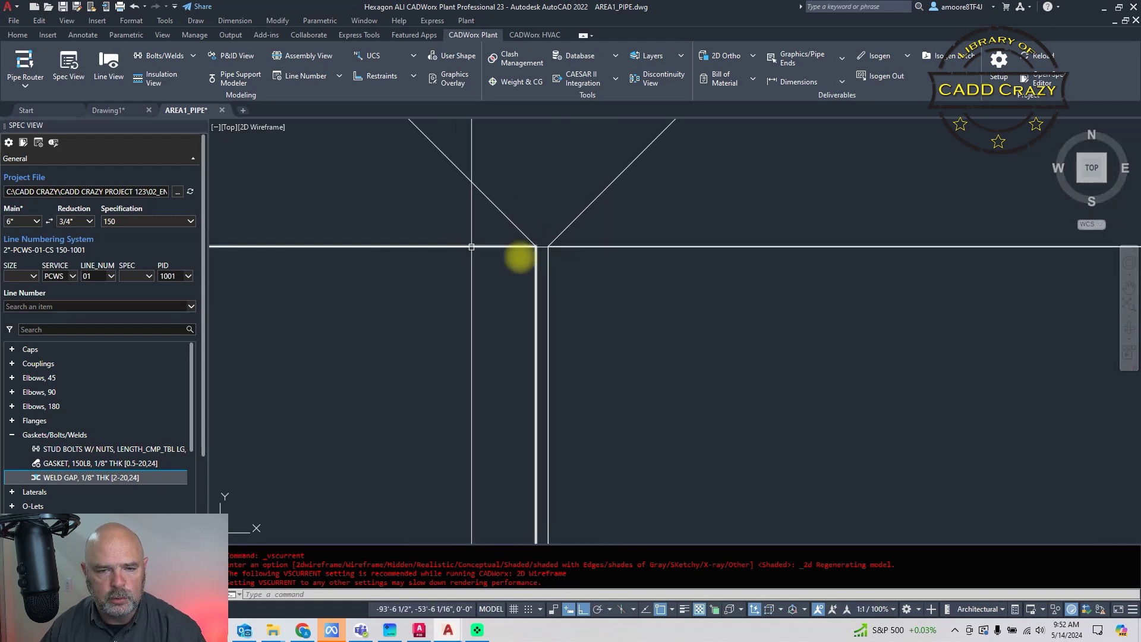
{"action": "scroll", "coordinate": [581, 247], "scroll_direction": "down", "scroll_amount": 3}
{"action": "middle_click_drag", "start_coordinate": [603, 341], "coordinate": [554, 353]}
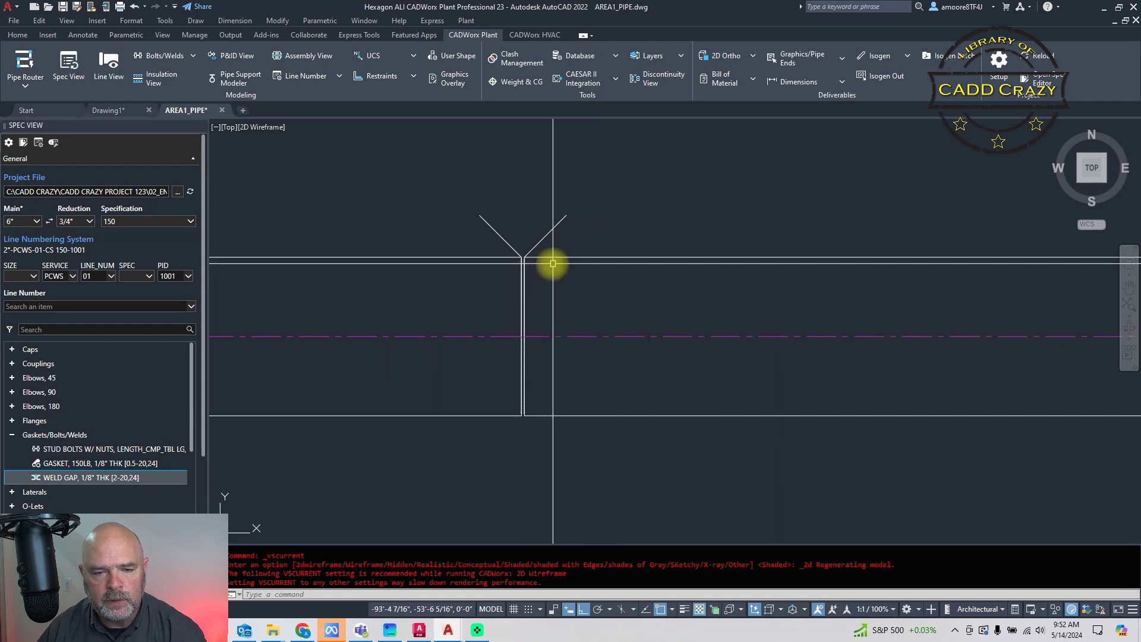
Review the inserted weld's properties in the Component Edit dialog and close it without changes
{"action": "left_click", "coordinate": [551, 231]}
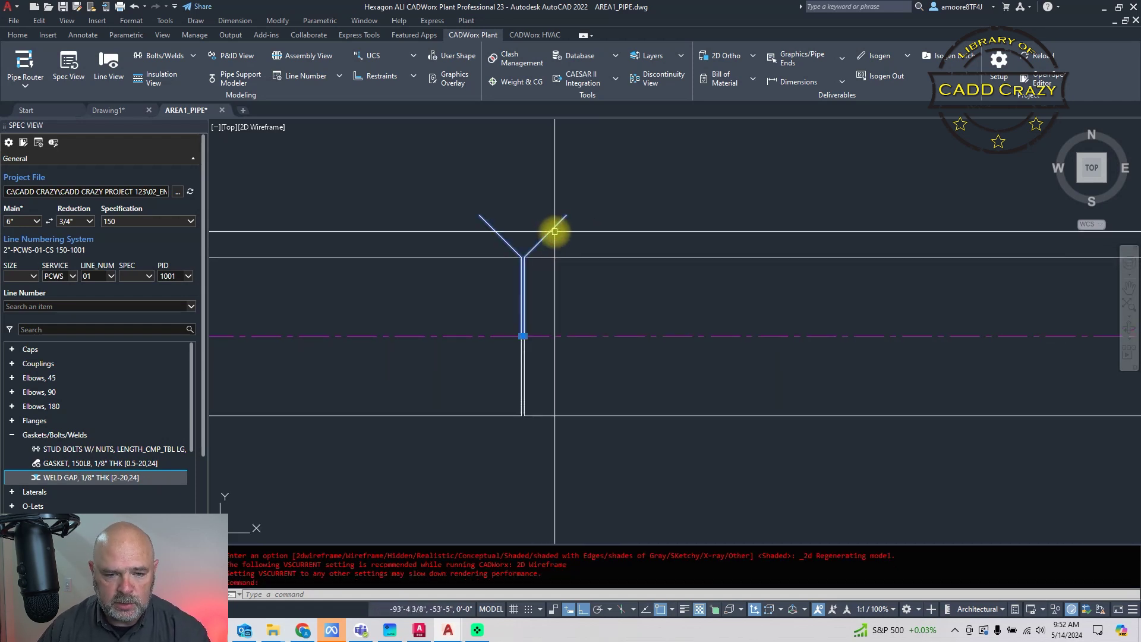
{"action": "double_click", "coordinate": [527, 293]}
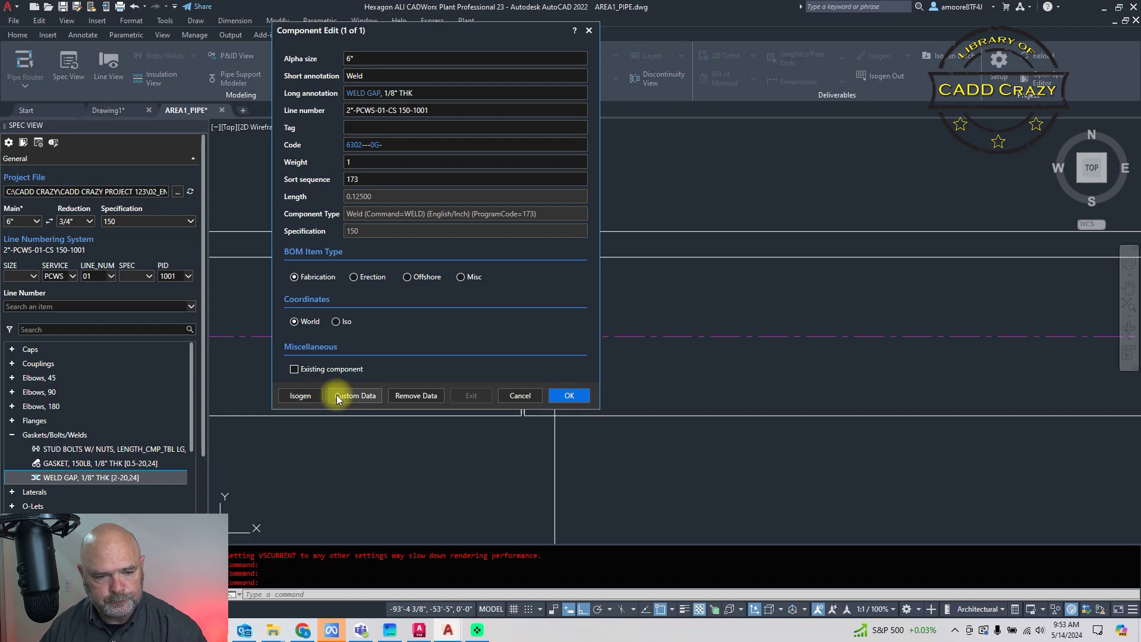
{"action": "left_click", "coordinate": [518, 395]}
{"action": "key", "text": "Escape"}
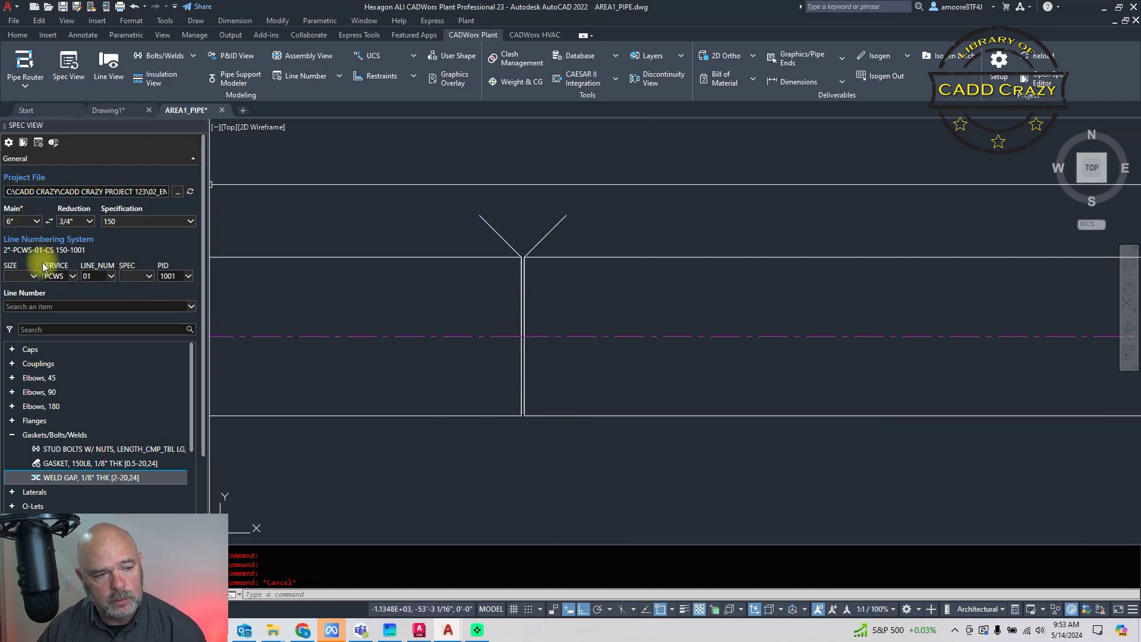
Open the project in the Specification Editor, display specification 150 and select its WELD GAP, 1/8" THK component
{"action": "left_click", "coordinate": [23, 144]}
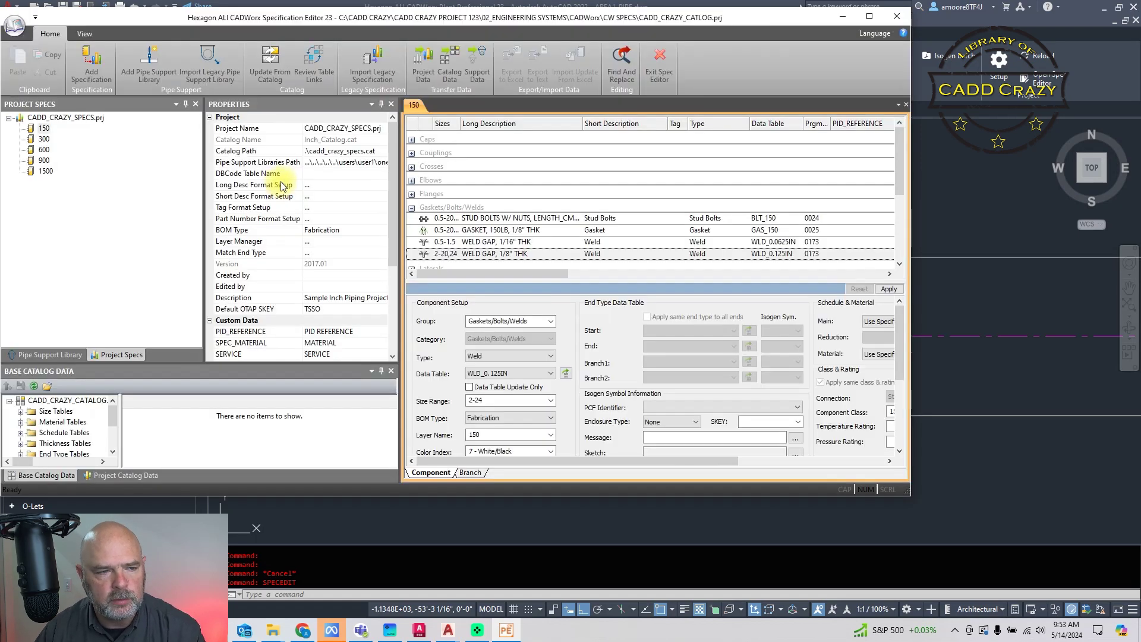
{"action": "left_click", "coordinate": [44, 128]}
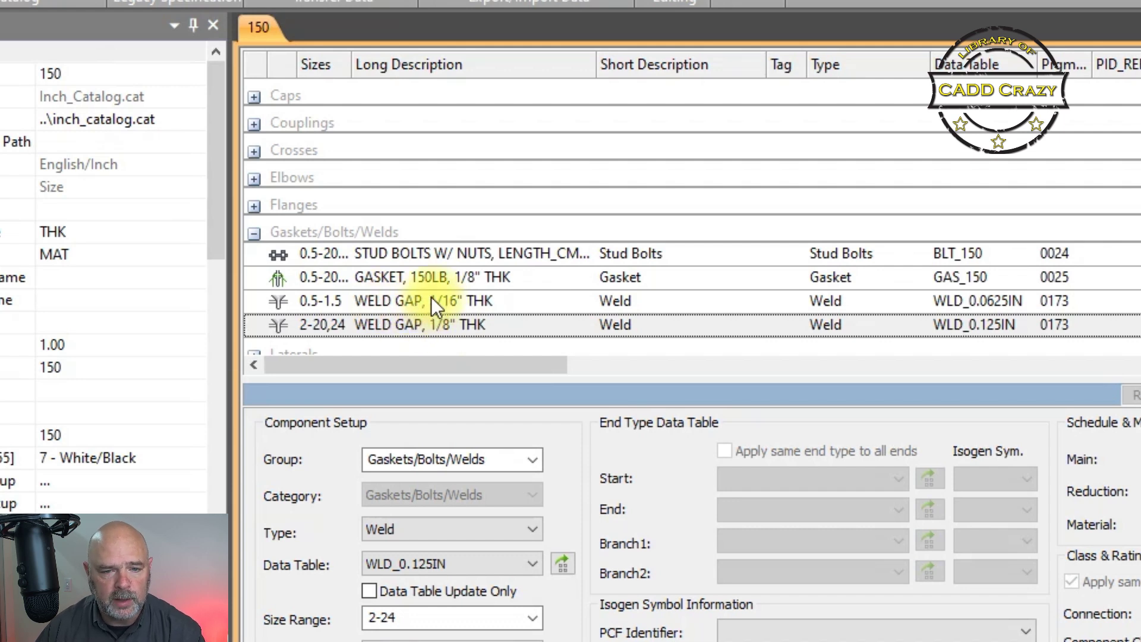
{"action": "left_click", "coordinate": [408, 322]}
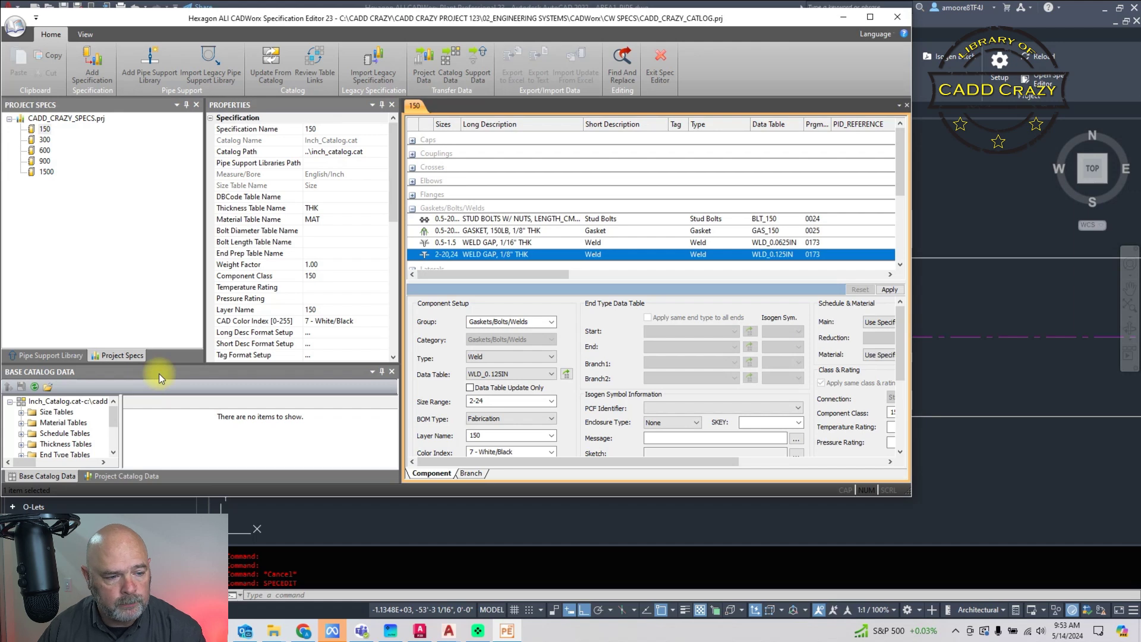
Open the specification's base catalog for editing and expand the Weld data tables under Gaskets/Bolts/Welds
{"action": "left_click", "coordinate": [48, 388]}
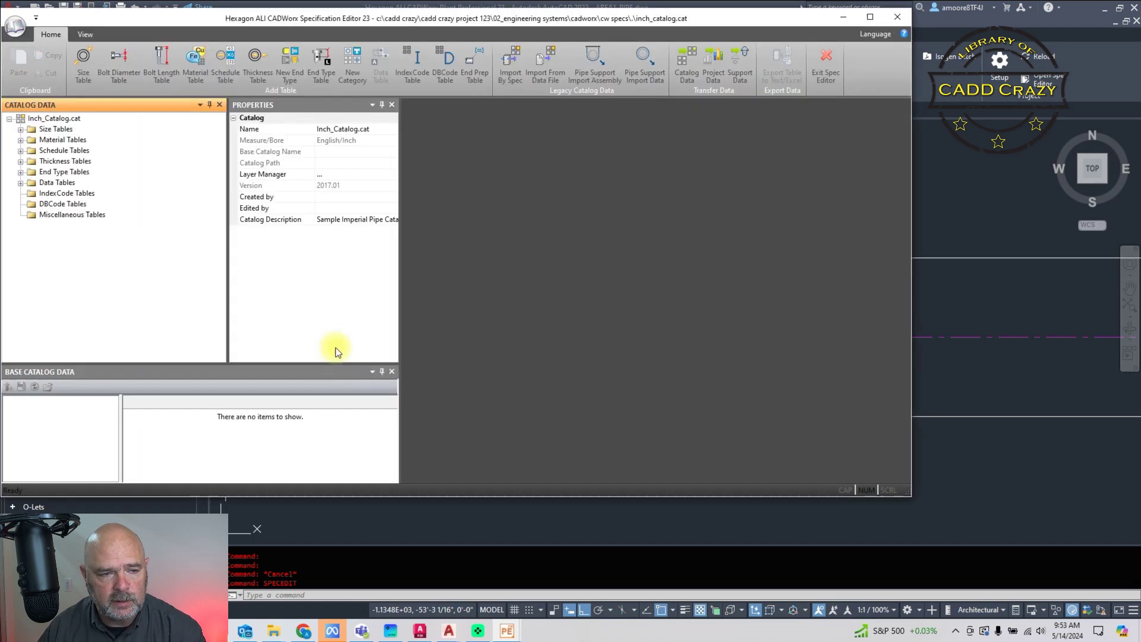
{"action": "left_click", "coordinate": [21, 182]}
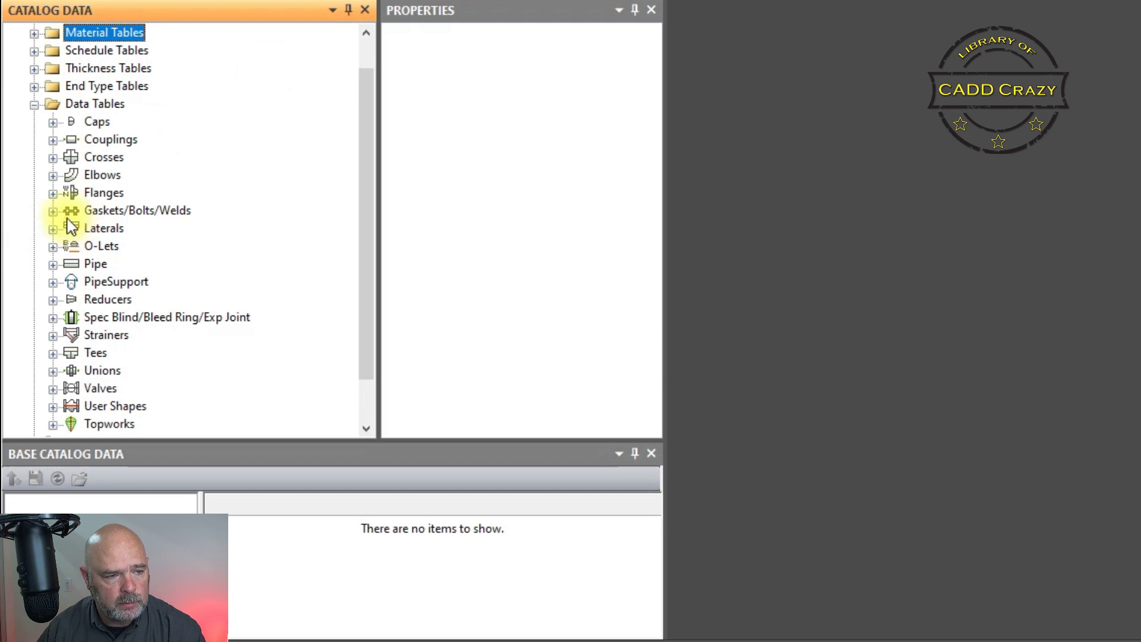
{"action": "left_click", "coordinate": [53, 211]}
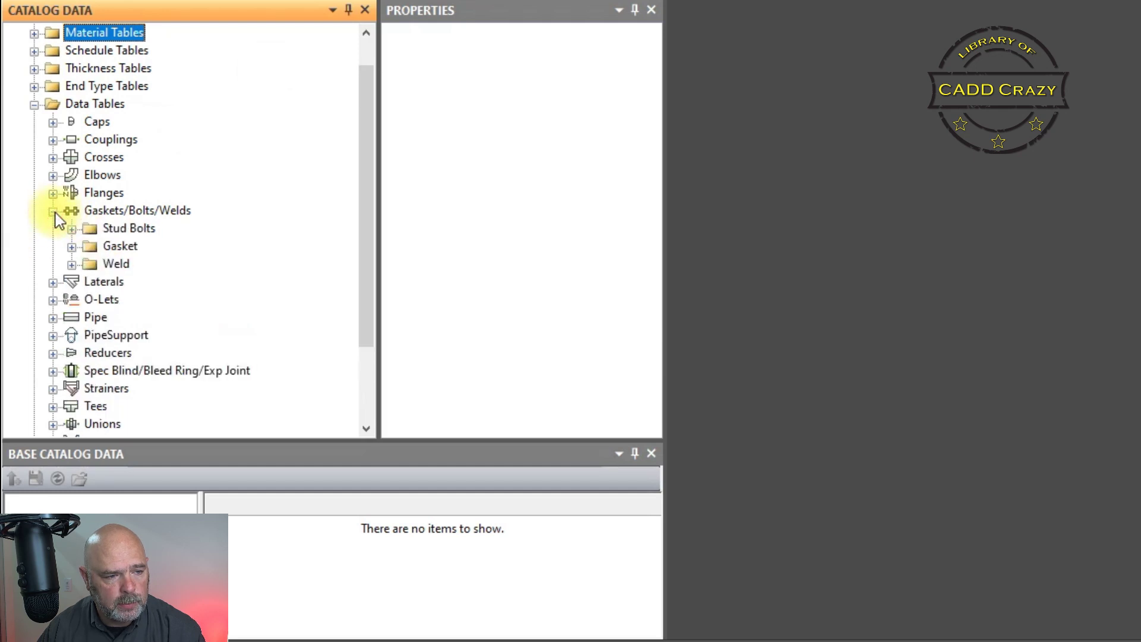
{"action": "left_click", "coordinate": [72, 264]}
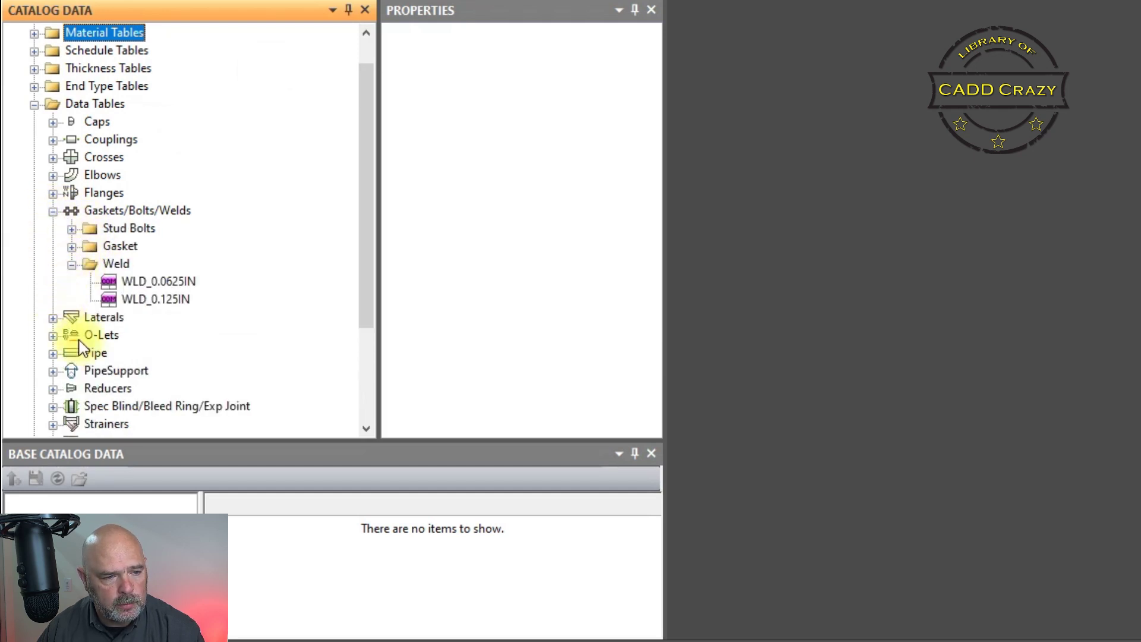
Duplicate the WLD_0.125IN weld data table and rename the copy WLD_0IN
{"action": "left_click", "coordinate": [173, 302]}
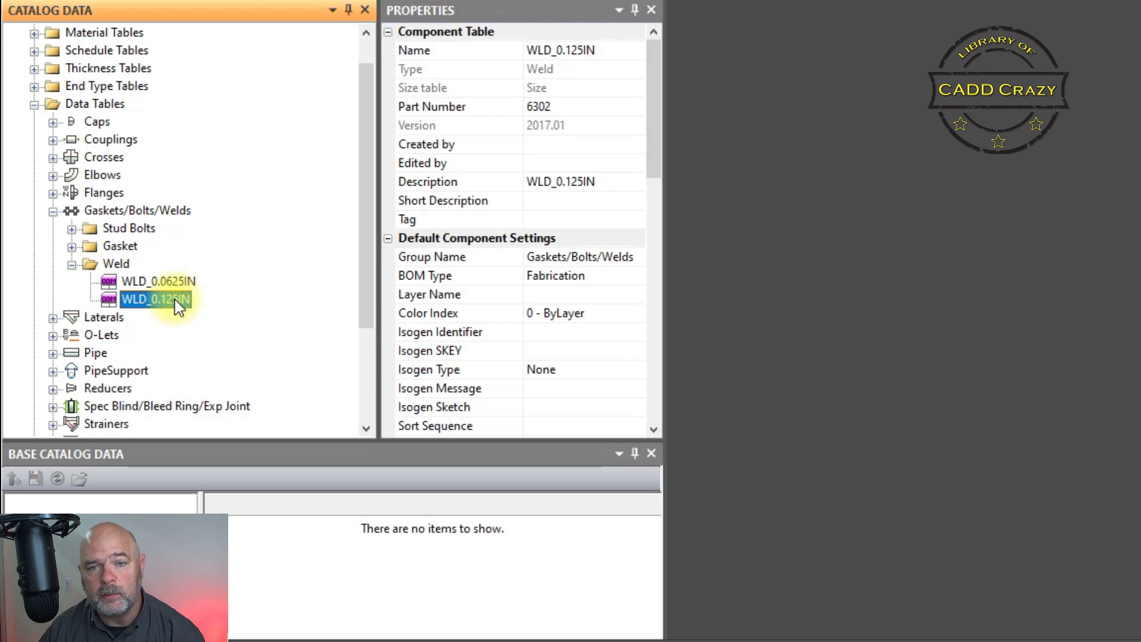
{"action": "right_click", "coordinate": [176, 302]}
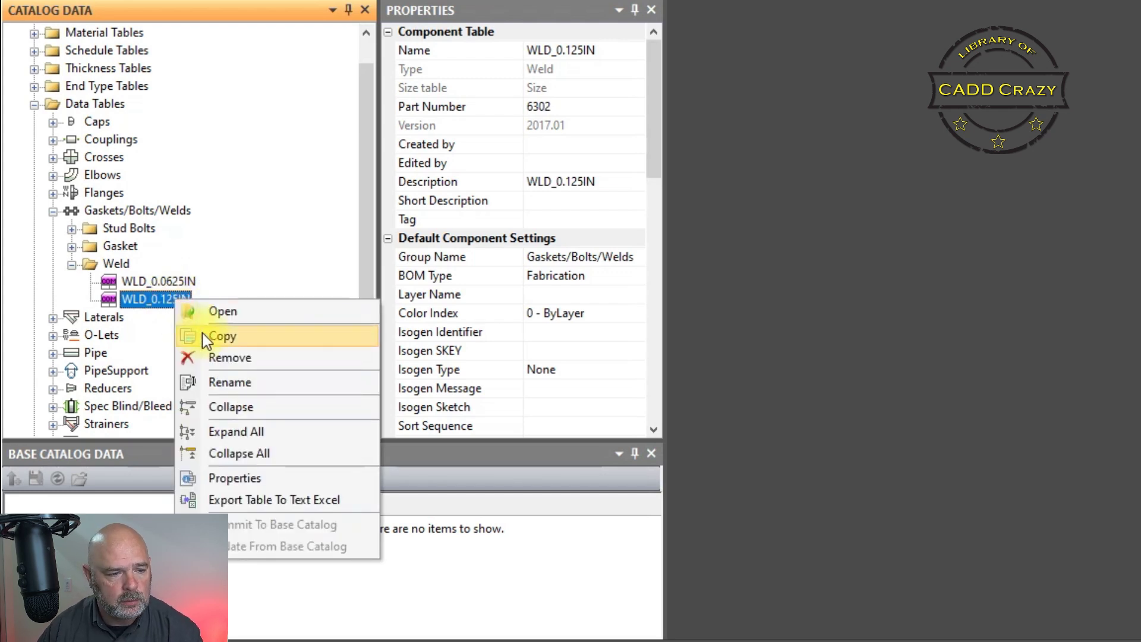
{"action": "left_click", "coordinate": [225, 339]}
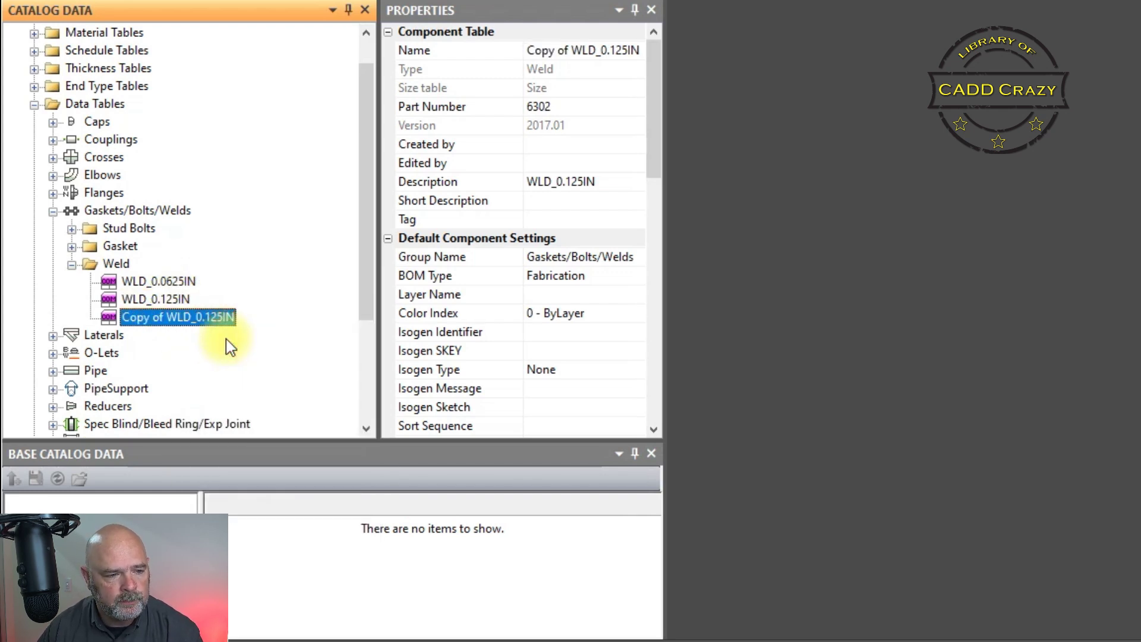
{"action": "left_click", "coordinate": [167, 320]}
{"action": "left_click_drag", "start_coordinate": [167, 316], "coordinate": [75, 315]}
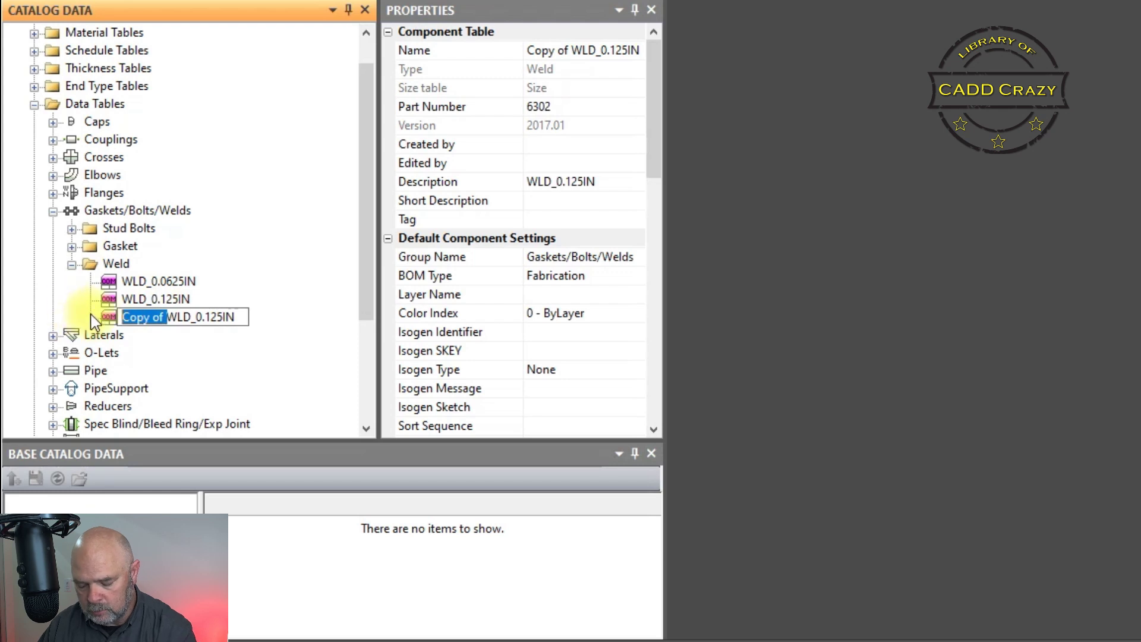
{"action": "key", "text": "Delete"}
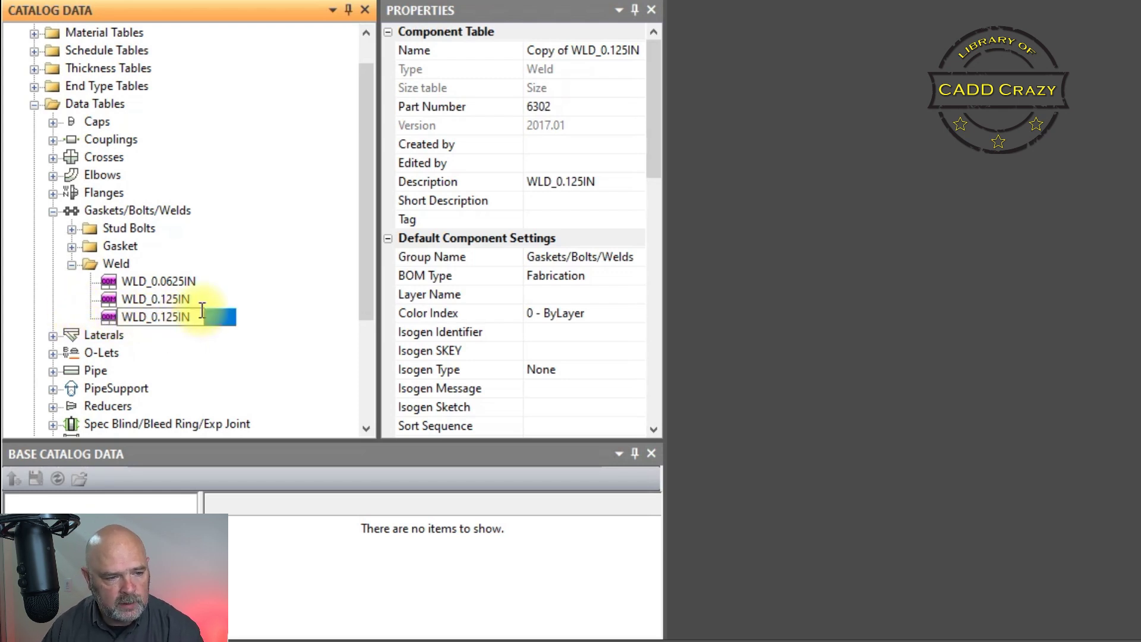
{"action": "key", "text": "Delete"}
{"action": "key", "text": "Delete"}
{"action": "key", "text": "Delete"}
{"action": "key", "text": "Delete"}
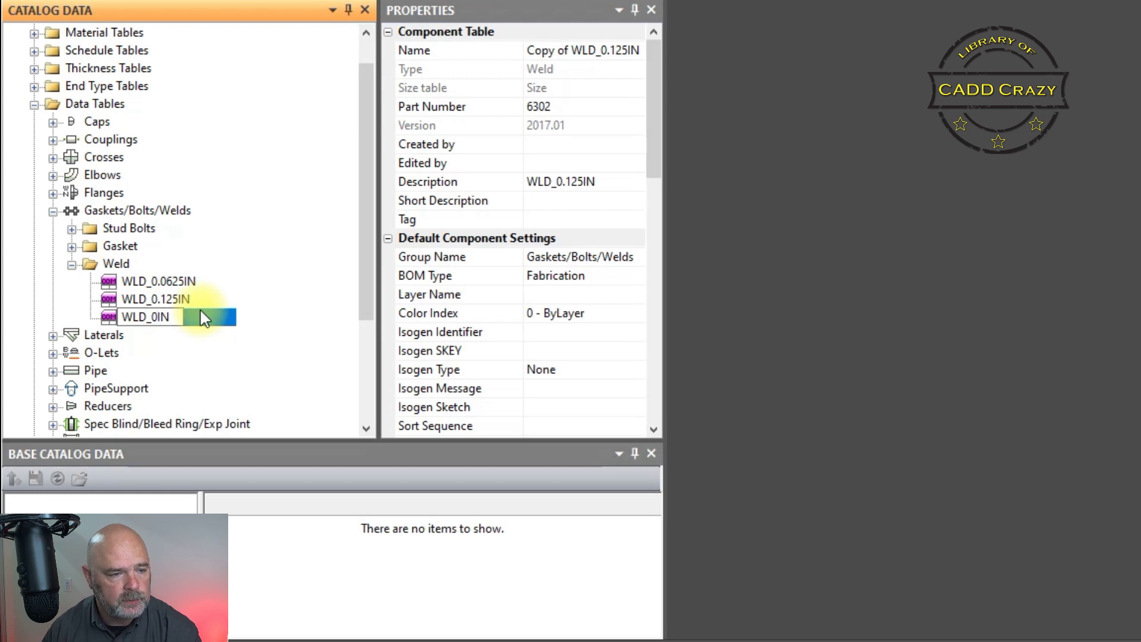
{"action": "key", "text": "Return"}
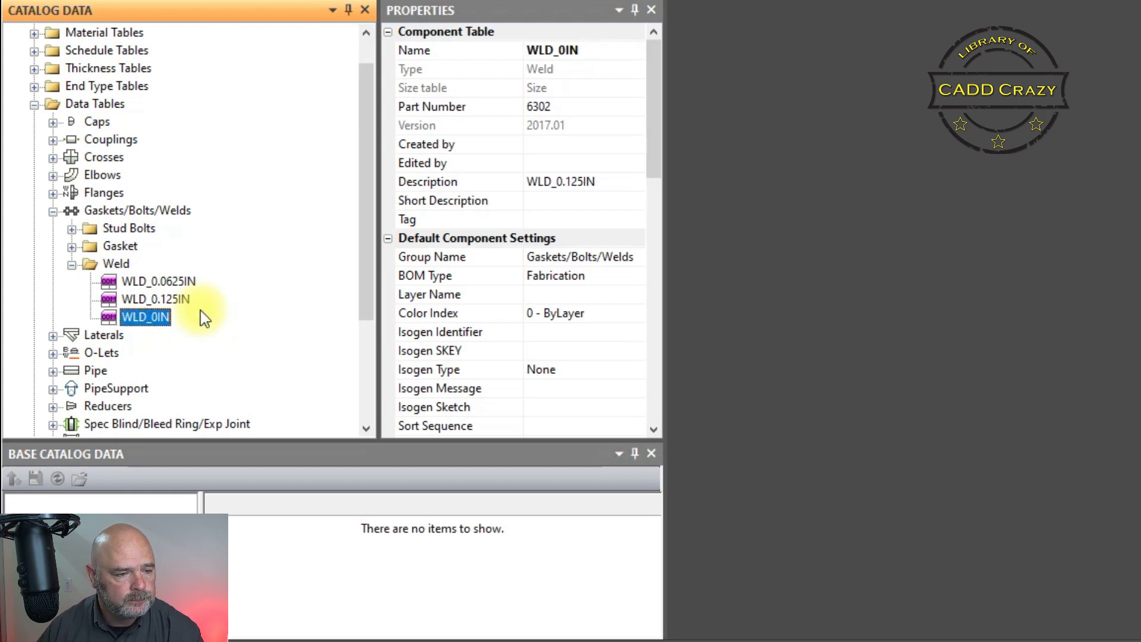
Open the WLD_0IN table and set THK to 0 for every main size from 0.5 to 24
{"action": "double_click", "coordinate": [145, 318]}
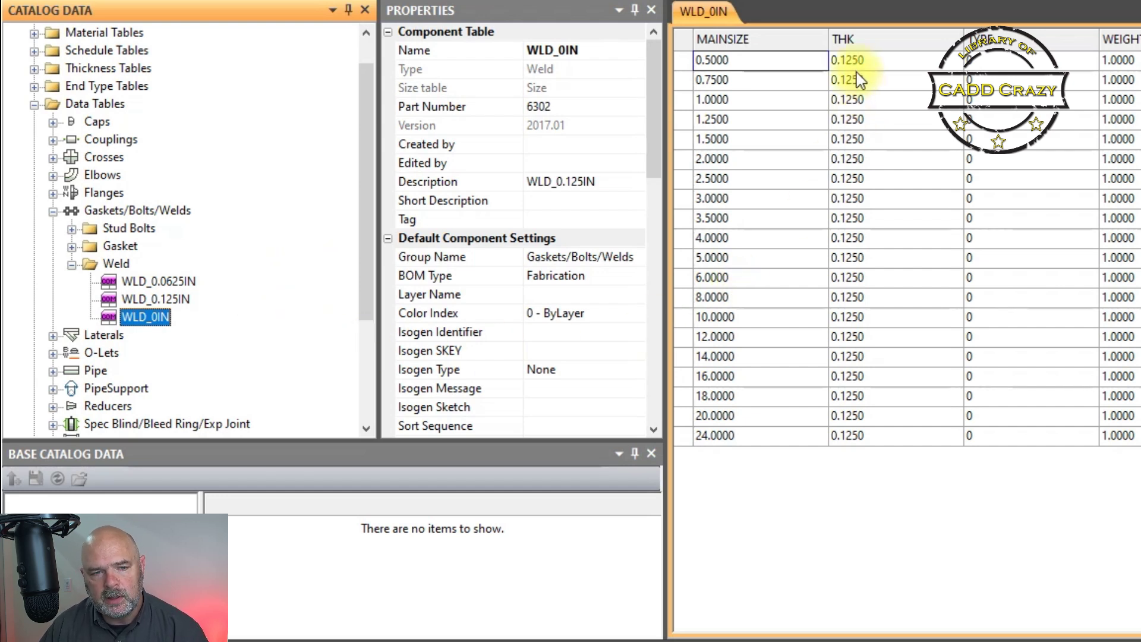
{"action": "left_click", "coordinate": [886, 60]}
{"action": "type", "text": "0"}
{"action": "key", "text": "Return"}
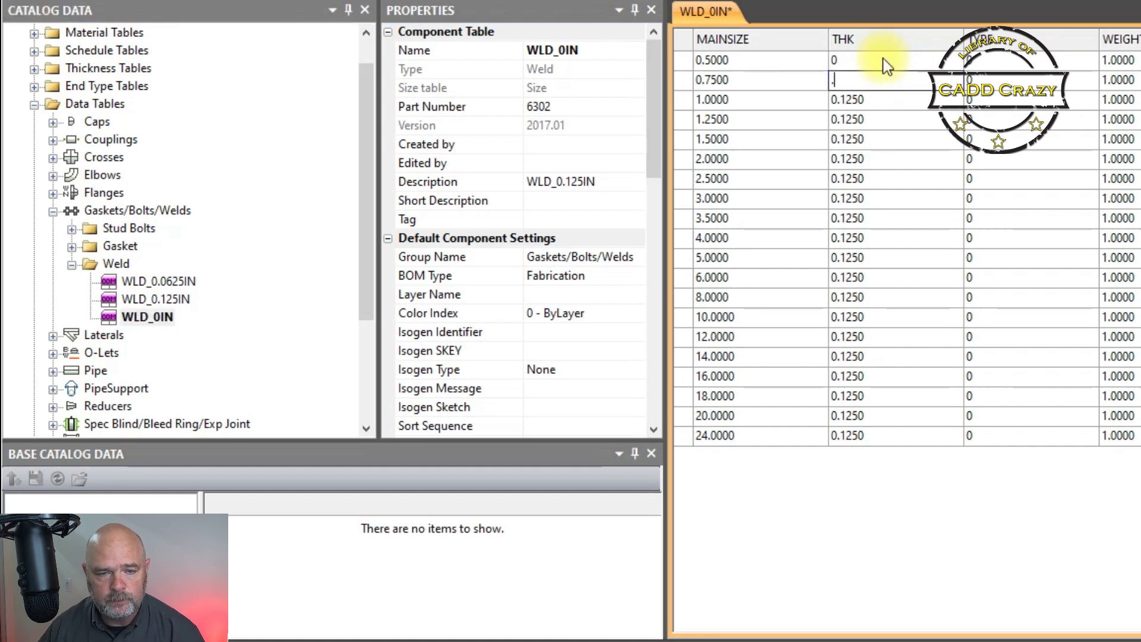
{"action": "type", "text": "0"}
{"action": "key", "text": "Return"}
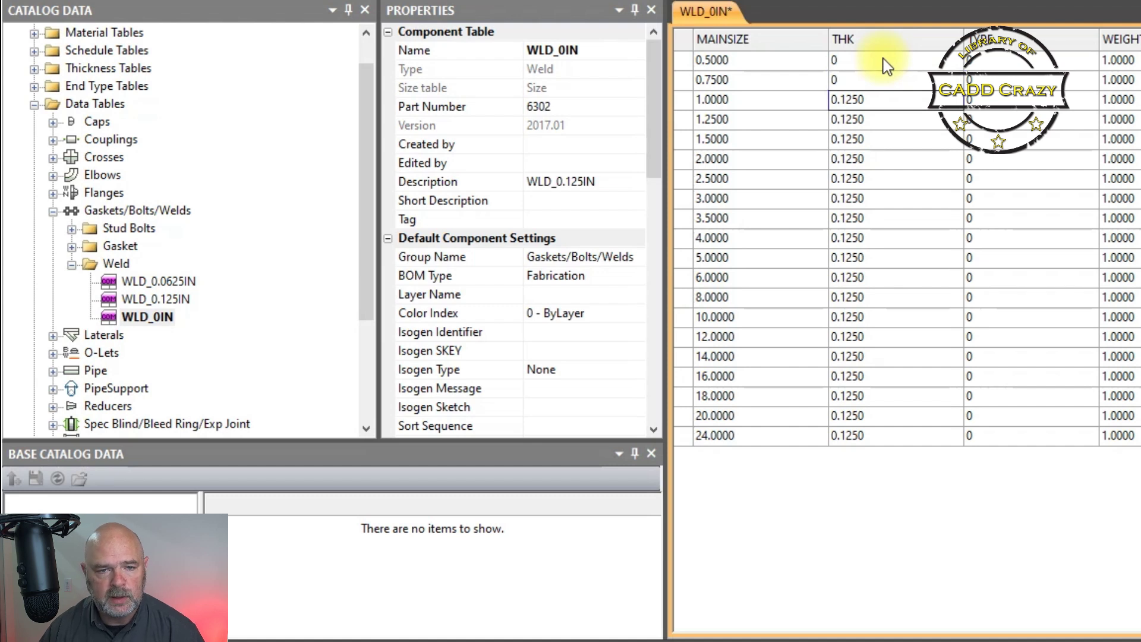
{"action": "left_click", "coordinate": [884, 60]}
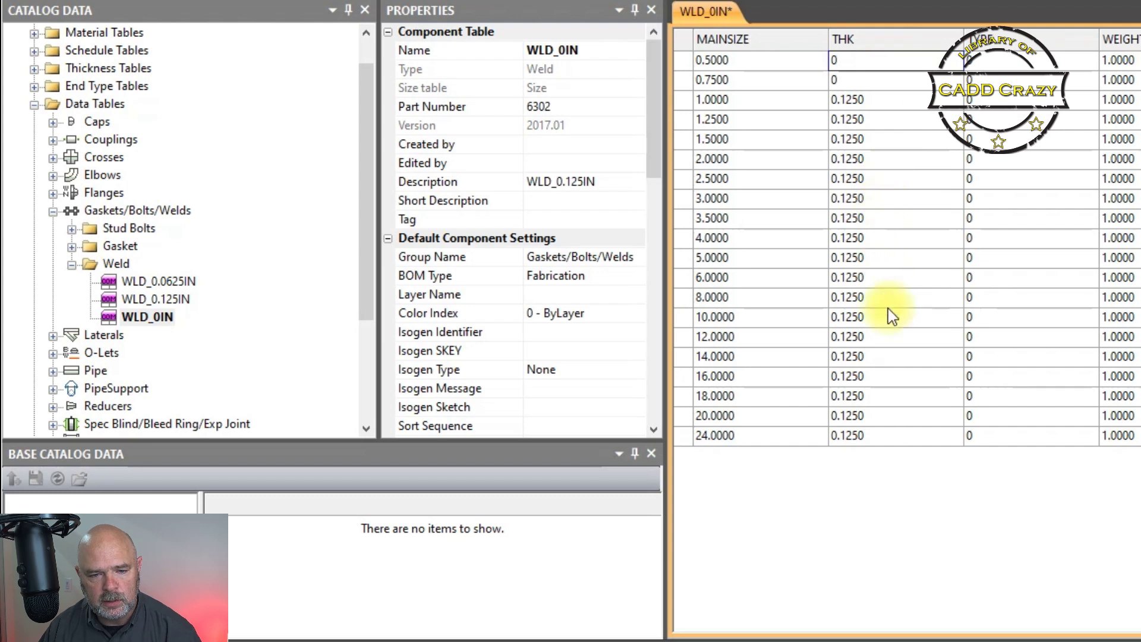
{"action": "left_click", "coordinate": [894, 434], "text": "shift"}
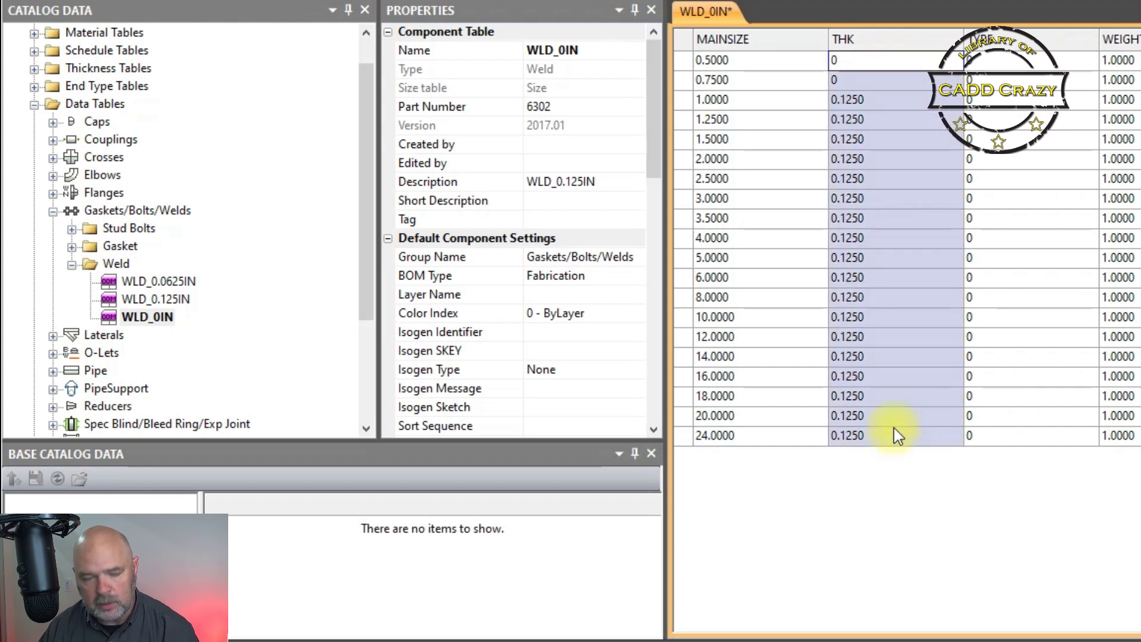
{"action": "key", "text": "ctrl+Return"}
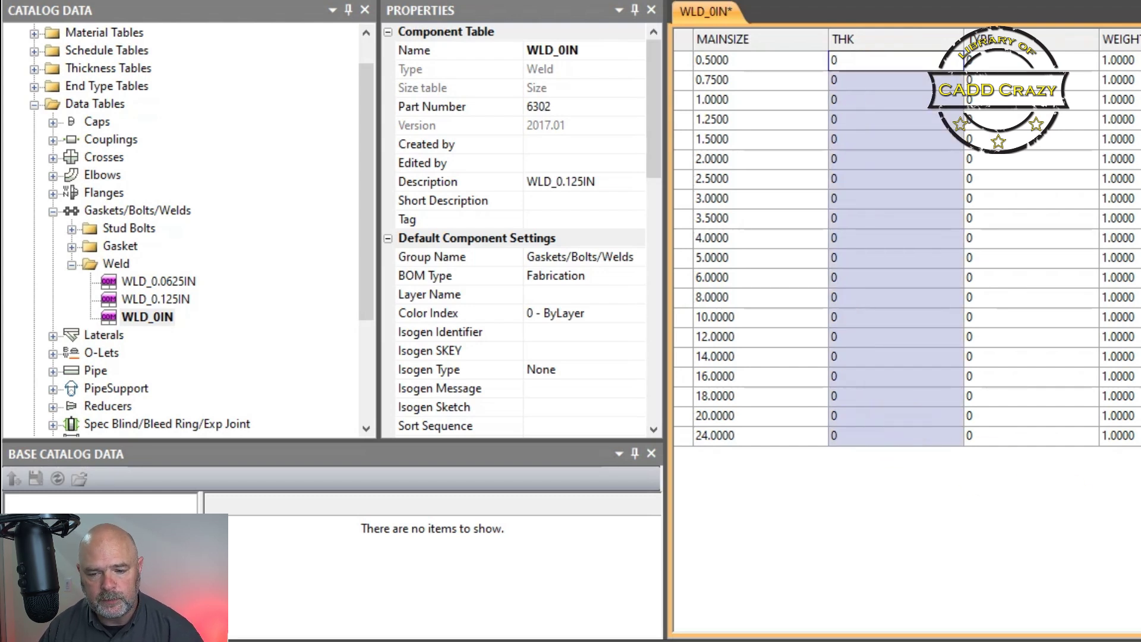
Finish editing the WLD_0IN thickness values and save the catalog
{"action": "left_click", "coordinate": [1128, 532]}
{"action": "left_click", "coordinate": [1051, 378]}
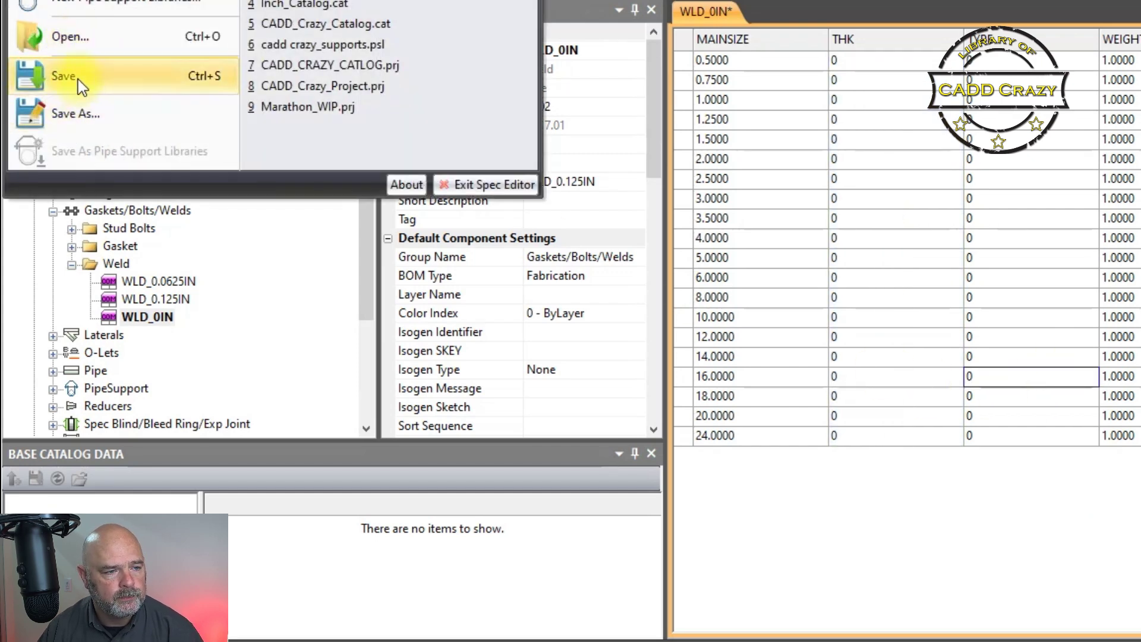
{"action": "left_click", "coordinate": [77, 80]}
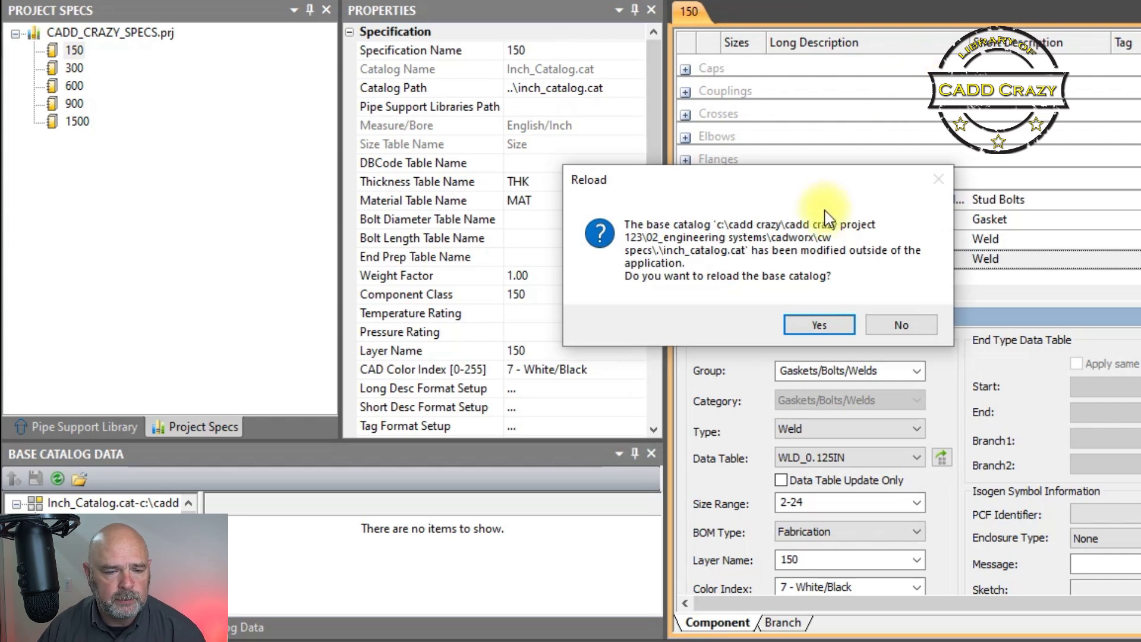
Return to the project specifications, reload the modified base catalog and update the project from it
{"action": "left_click", "coordinate": [820, 326]}
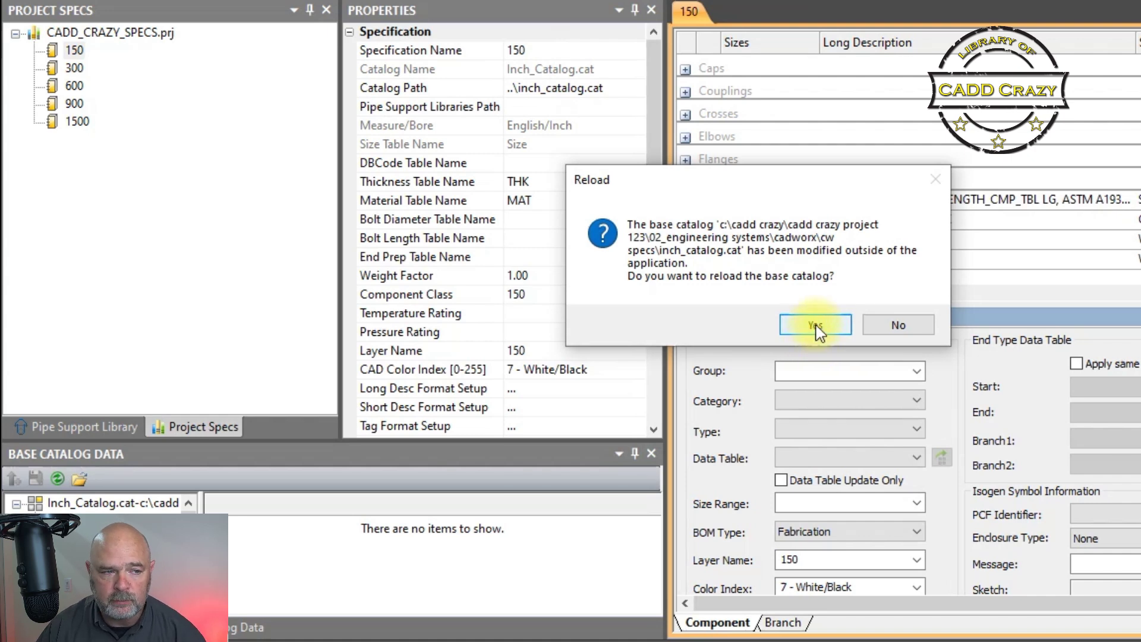
{"action": "left_click", "coordinate": [816, 327]}
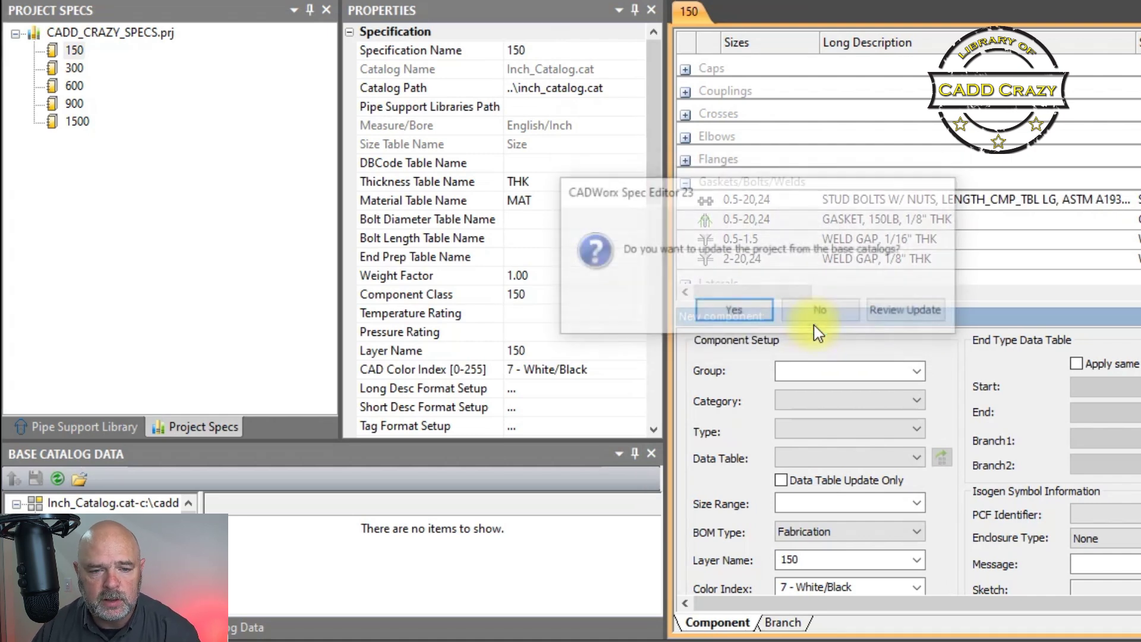
{"action": "left_click", "coordinate": [735, 315]}
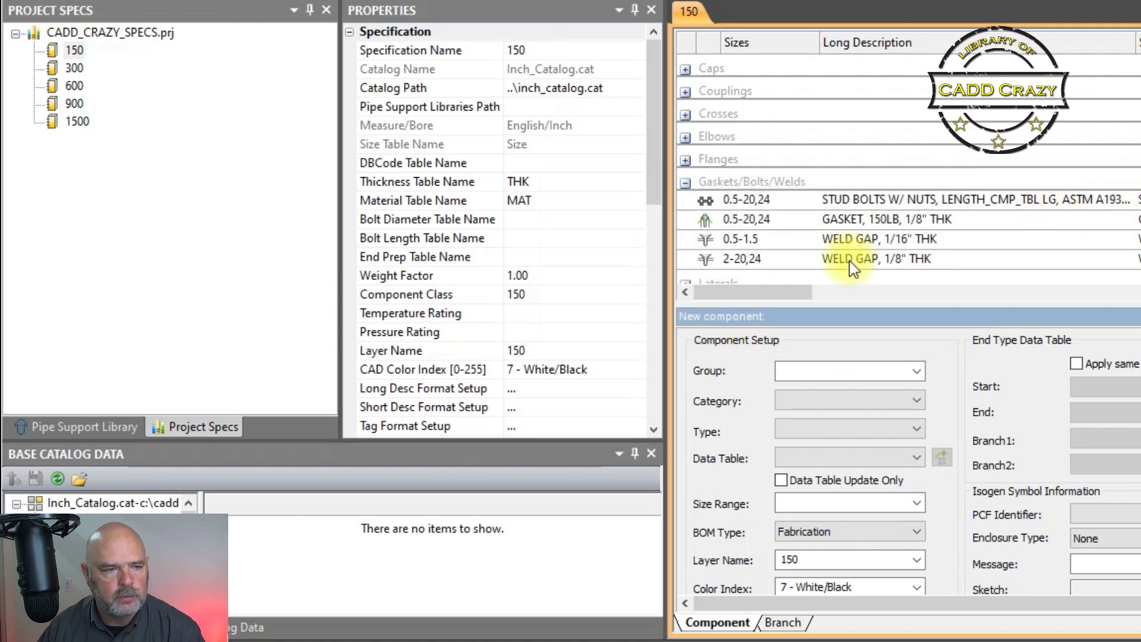
Close and reopen specification 150 and expand its Gaskets/Bolts/Welds components
{"action": "key", "text": "ctrl+F4"}
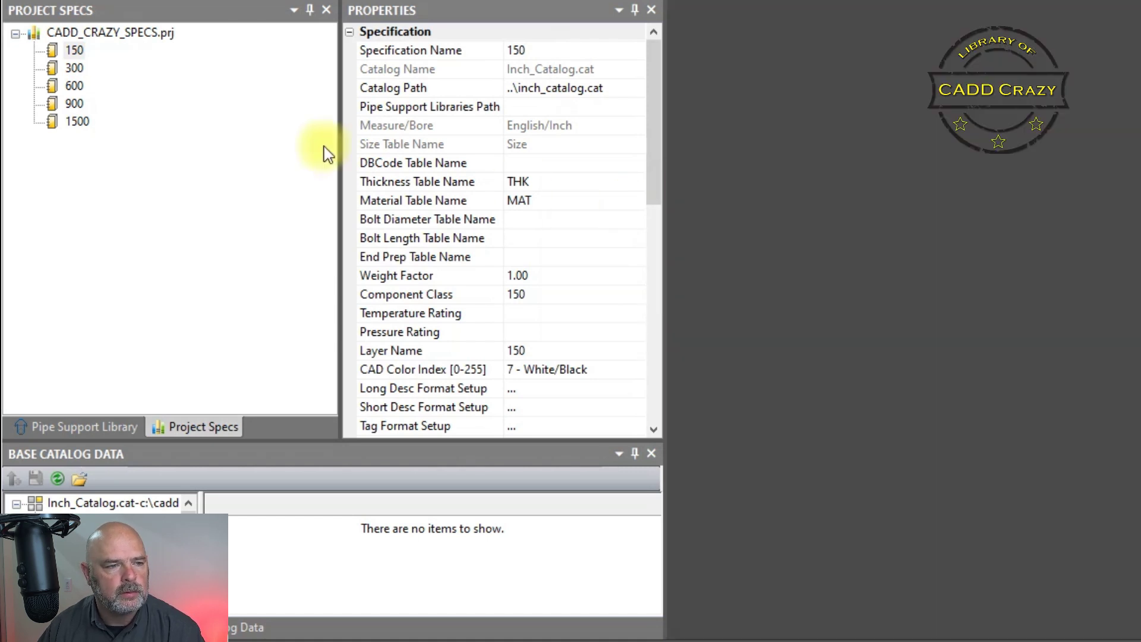
{"action": "double_click", "coordinate": [74, 50]}
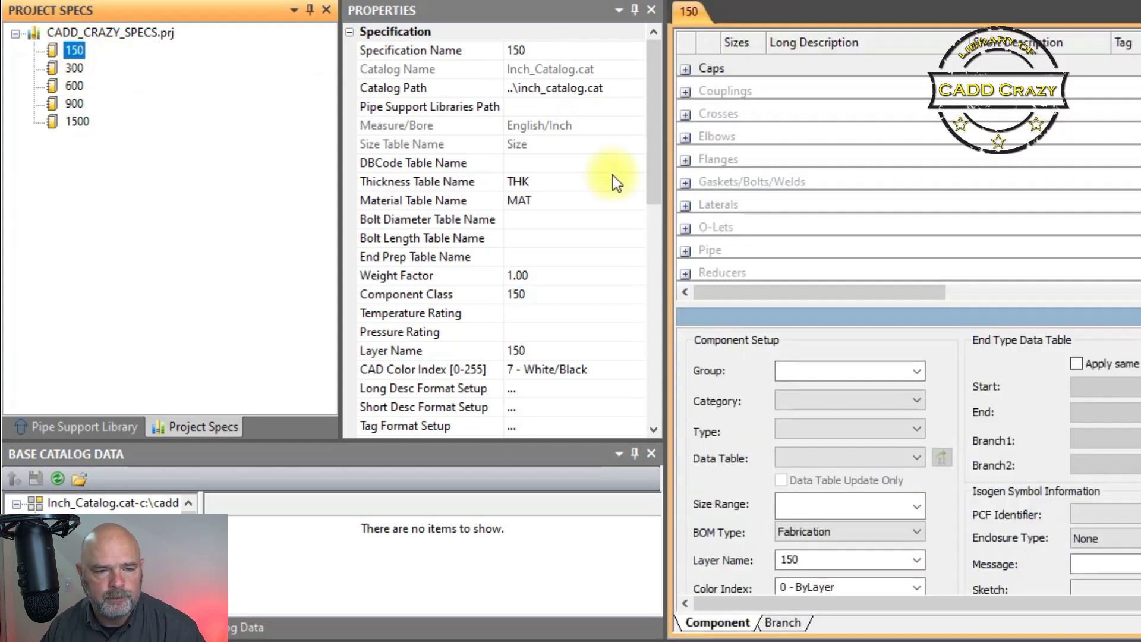
{"action": "left_click", "coordinate": [686, 183]}
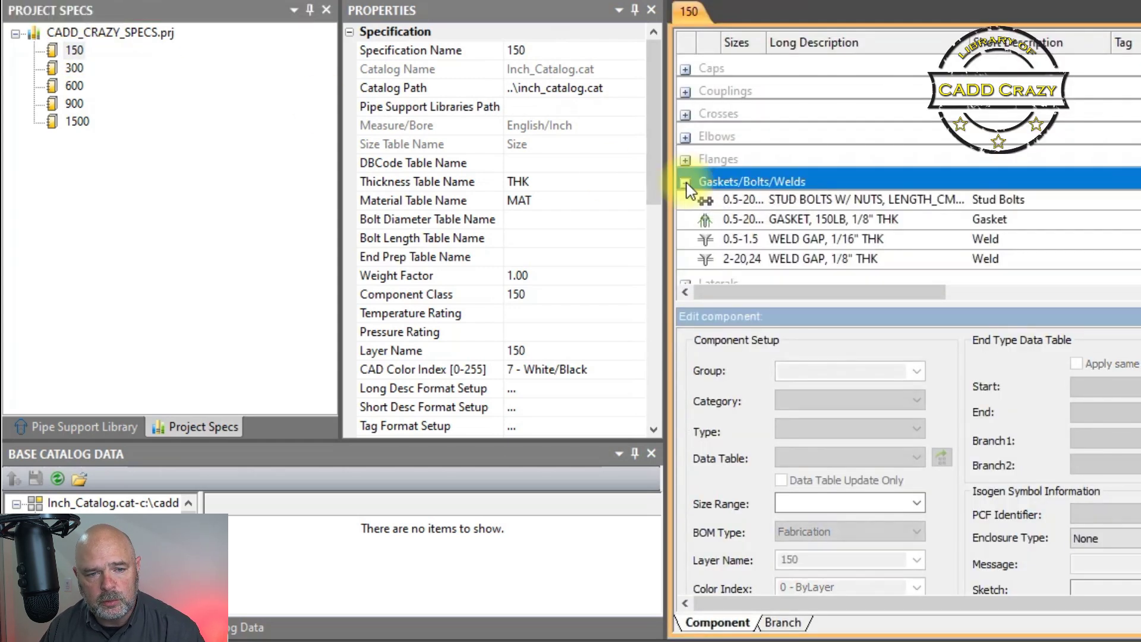
{"action": "scroll", "coordinate": [770, 163], "scroll_direction": "down", "scroll_amount": 1}
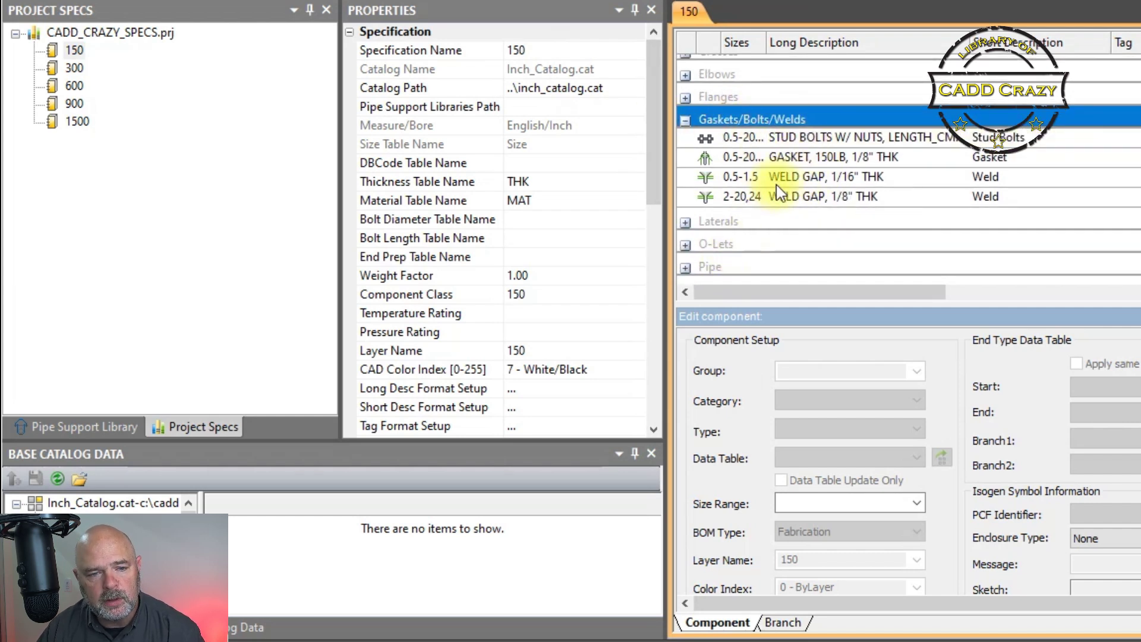
Start a new Weld component from the WELD GAP, 1/8" THK entry and assign it the WLD_0IN data table
{"action": "left_click", "coordinate": [789, 202]}
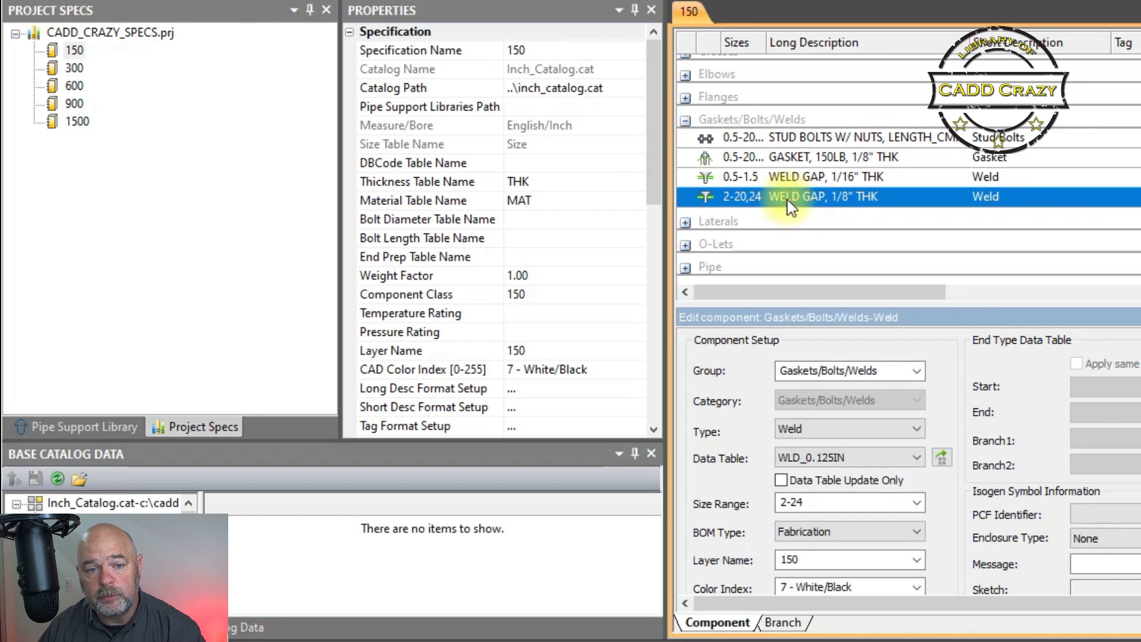
{"action": "right_click", "coordinate": [865, 198]}
{"action": "left_click", "coordinate": [870, 211]}
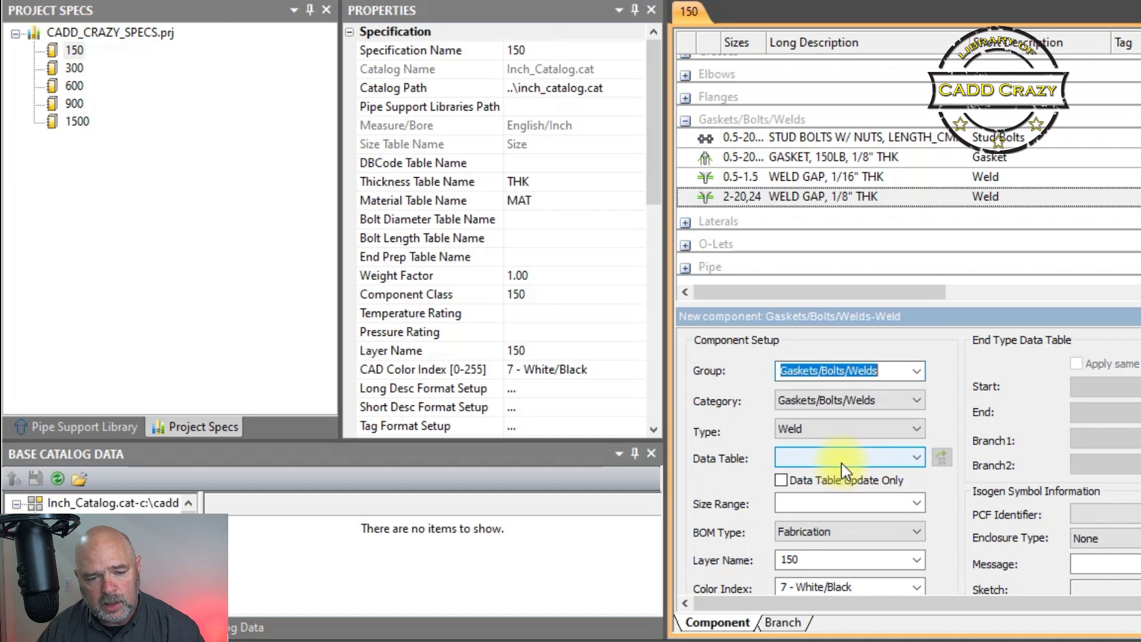
{"action": "left_click", "coordinate": [845, 458]}
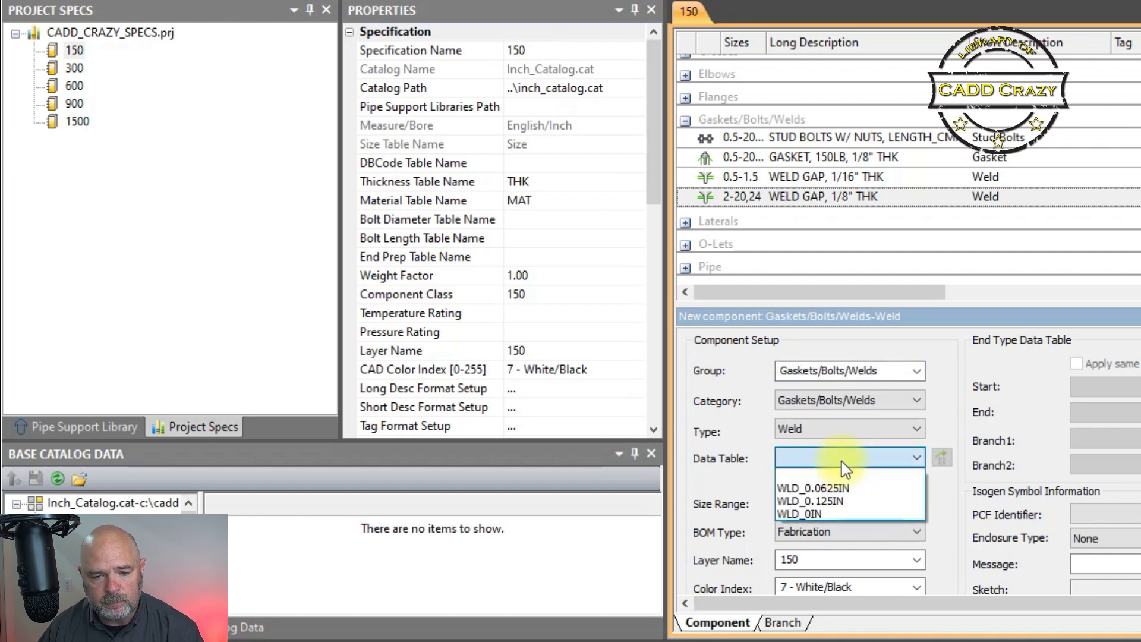
{"action": "left_click", "coordinate": [809, 515]}
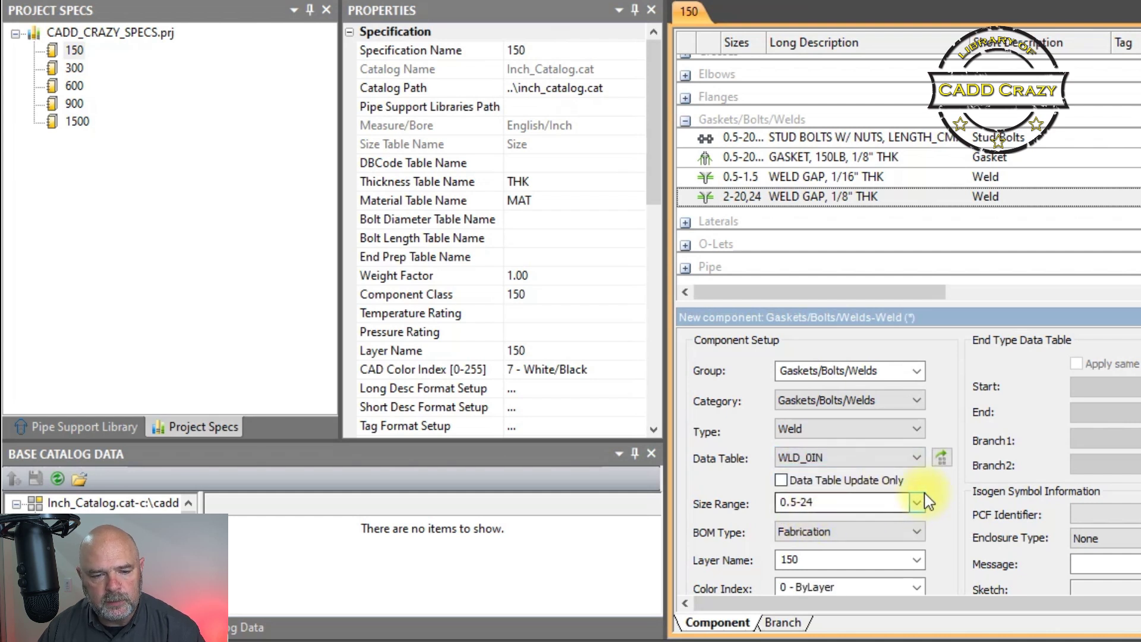
Enter WELD GAP as the new component's long description, add it to specification 150 and save the specification
{"action": "scroll", "coordinate": [892, 452], "scroll_direction": "down", "scroll_amount": 3}
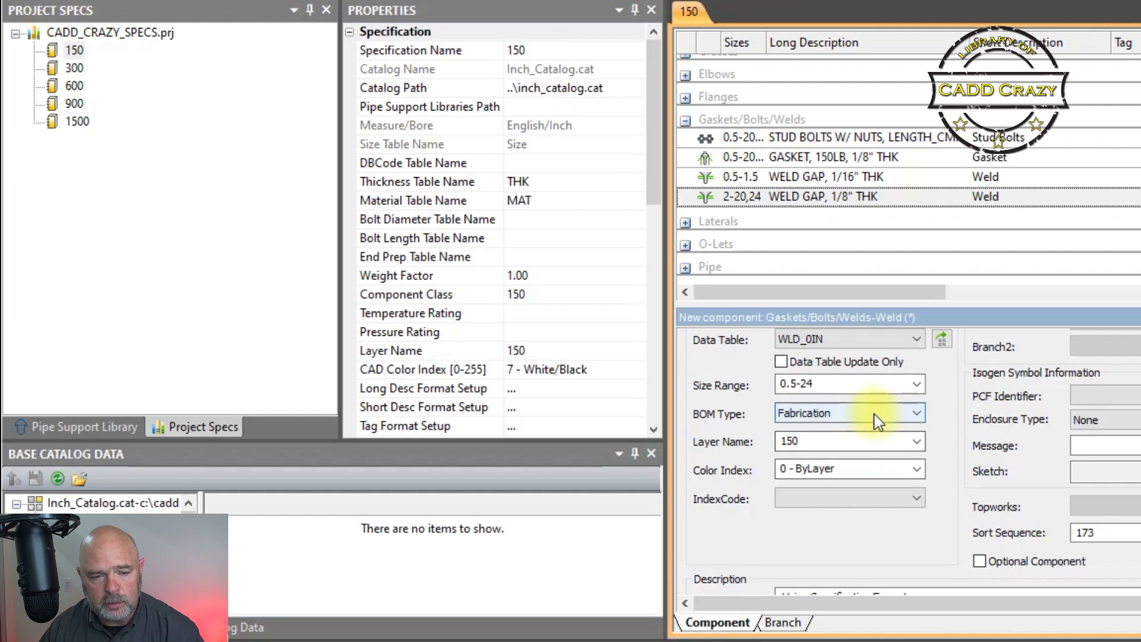
{"action": "left_click", "coordinate": [865, 416]}
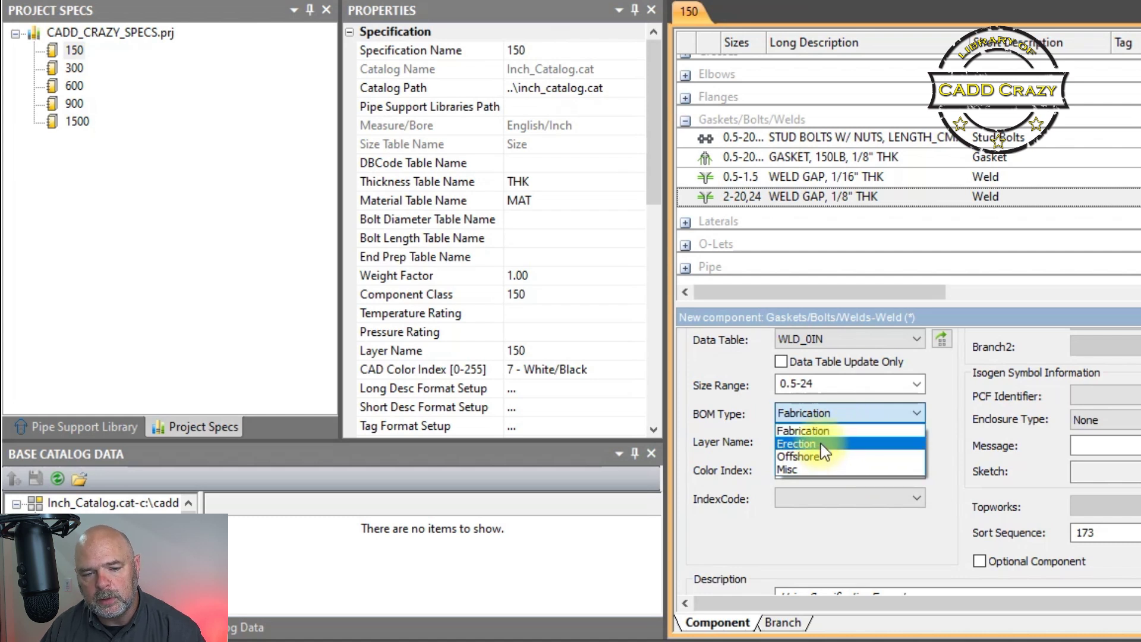
{"action": "left_click", "coordinate": [943, 429]}
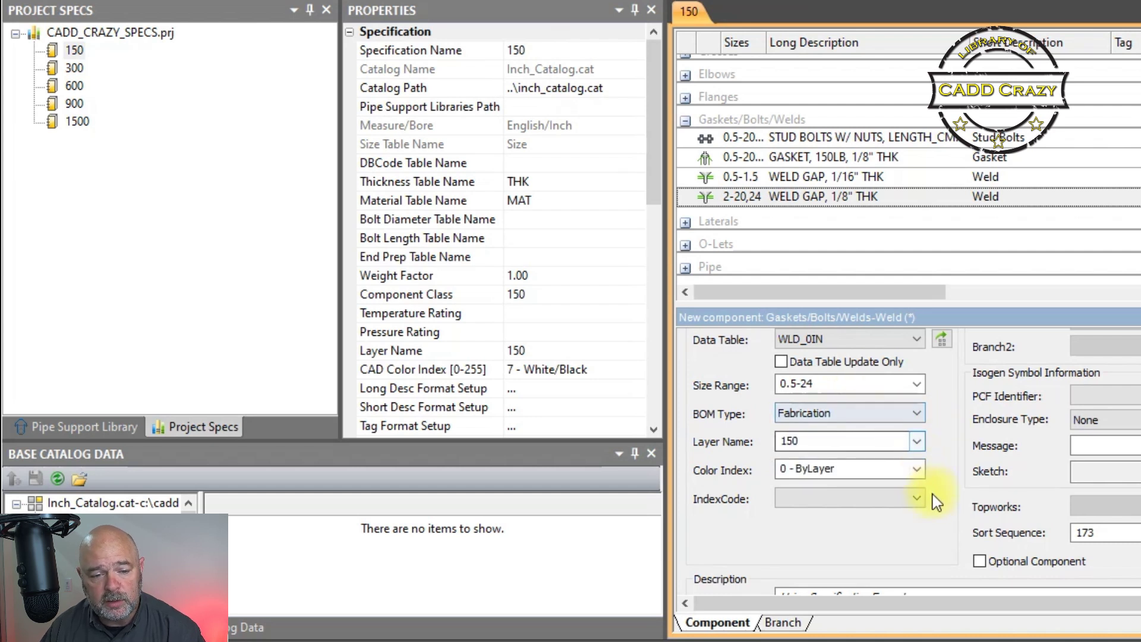
{"action": "scroll", "coordinate": [937, 501], "scroll_direction": "down", "scroll_amount": 1}
{"action": "left_click", "coordinate": [957, 535]}
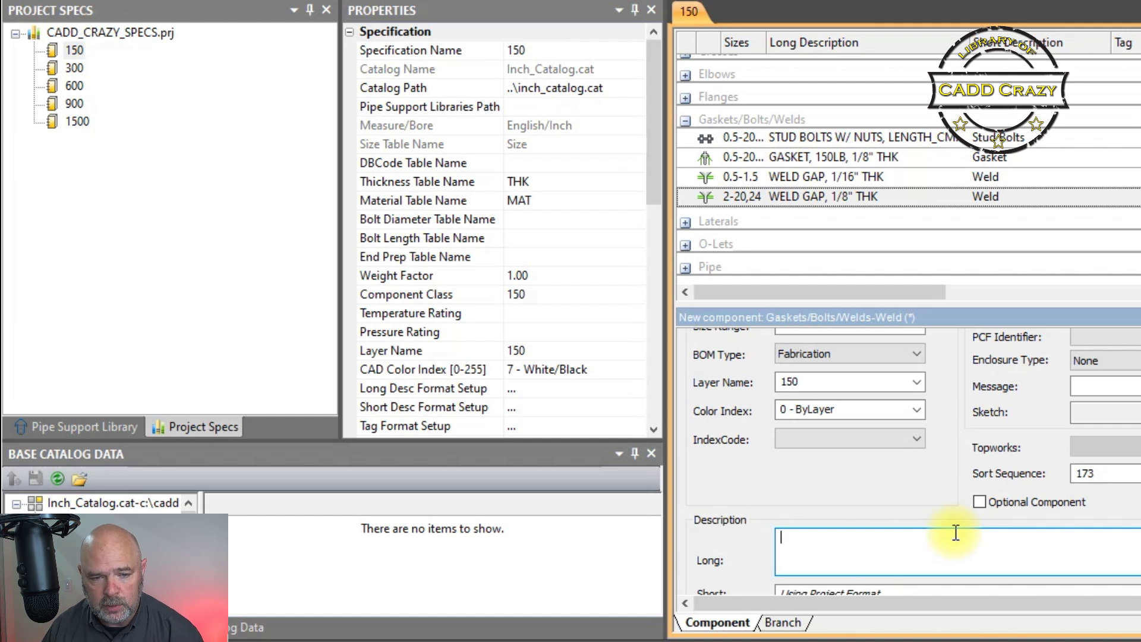
{"action": "type", "text": "WELD GAP"}
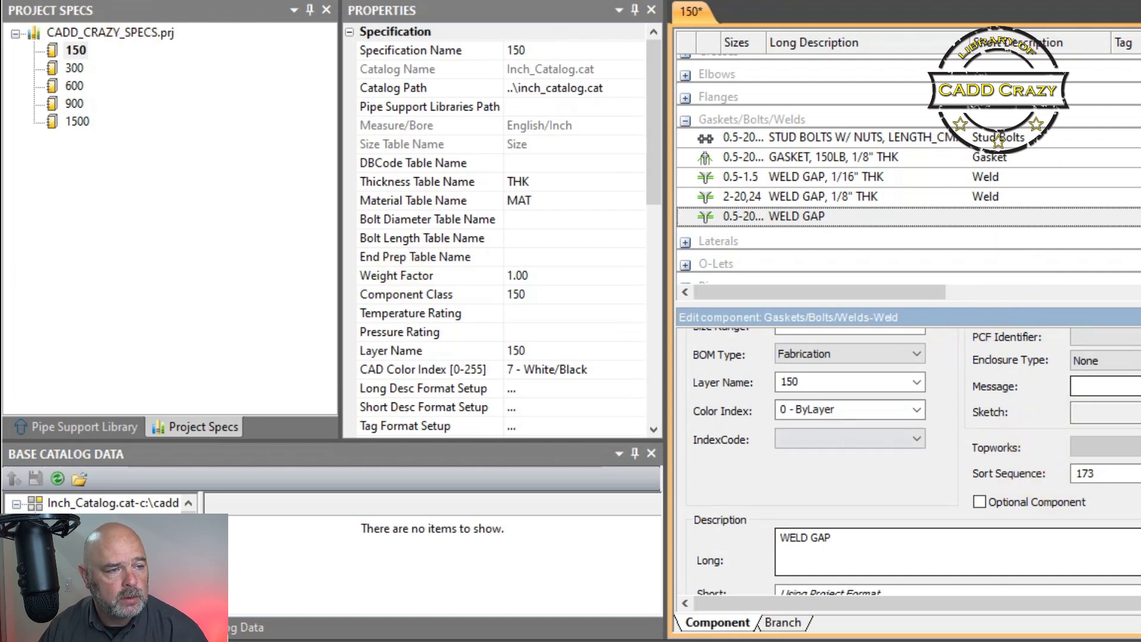
{"action": "left_click", "coordinate": [63, 80]}
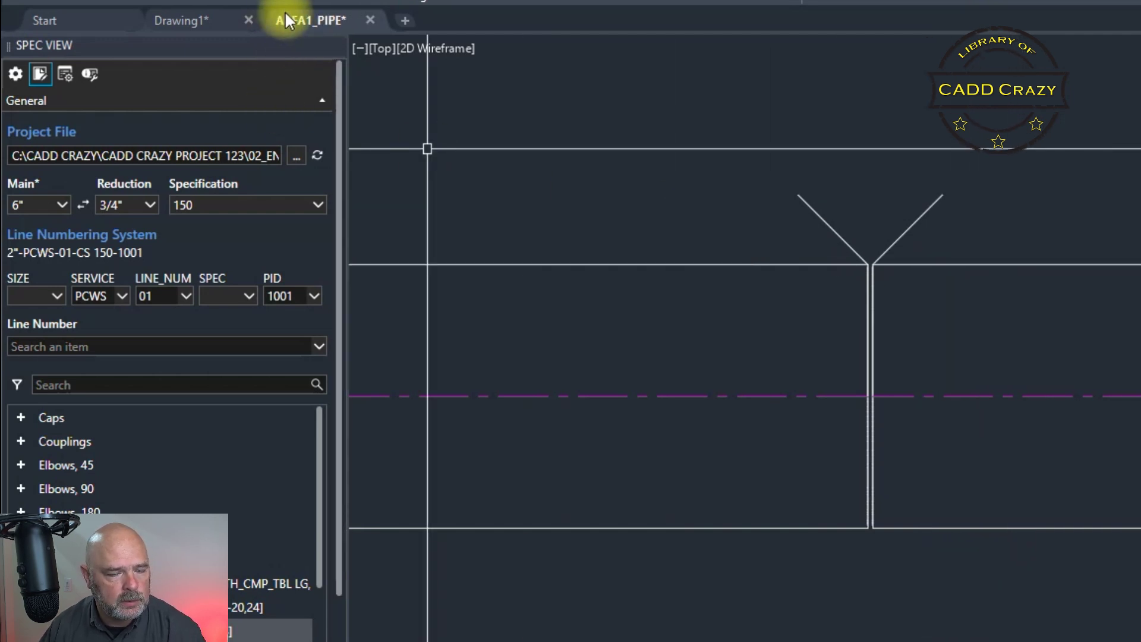
Switch to the AREA1_PIPE drawing in CADWorx, reload the project file and expand Gaskets/Bolts/Welds in the specification list
{"action": "left_click", "coordinate": [319, 156]}
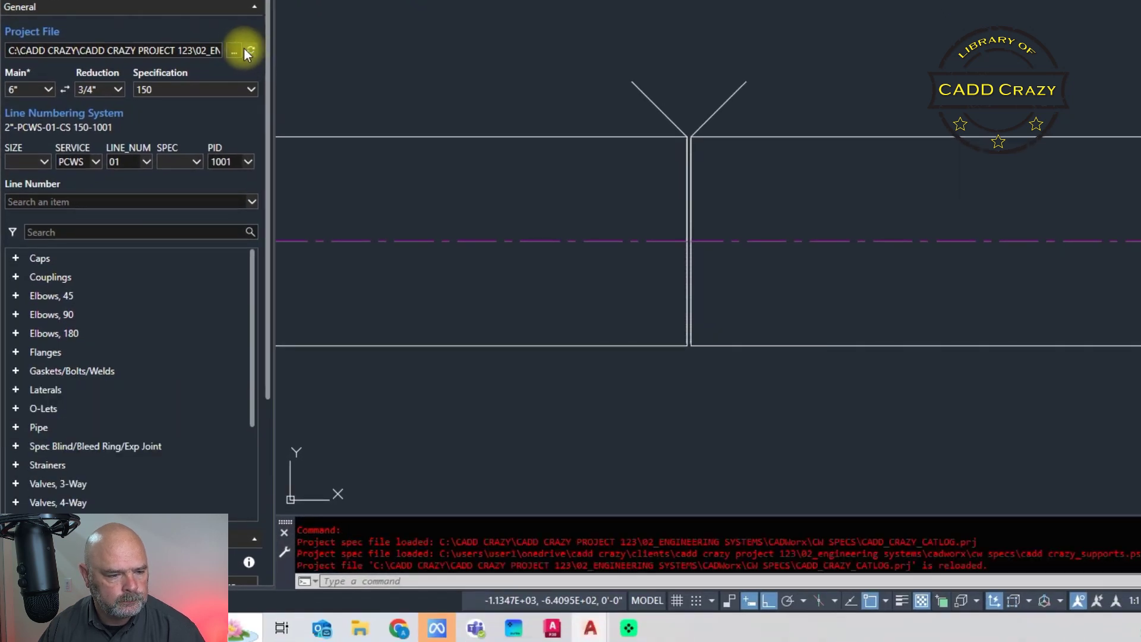
{"action": "left_click", "coordinate": [16, 372]}
{"action": "left_click", "coordinate": [77, 447]}
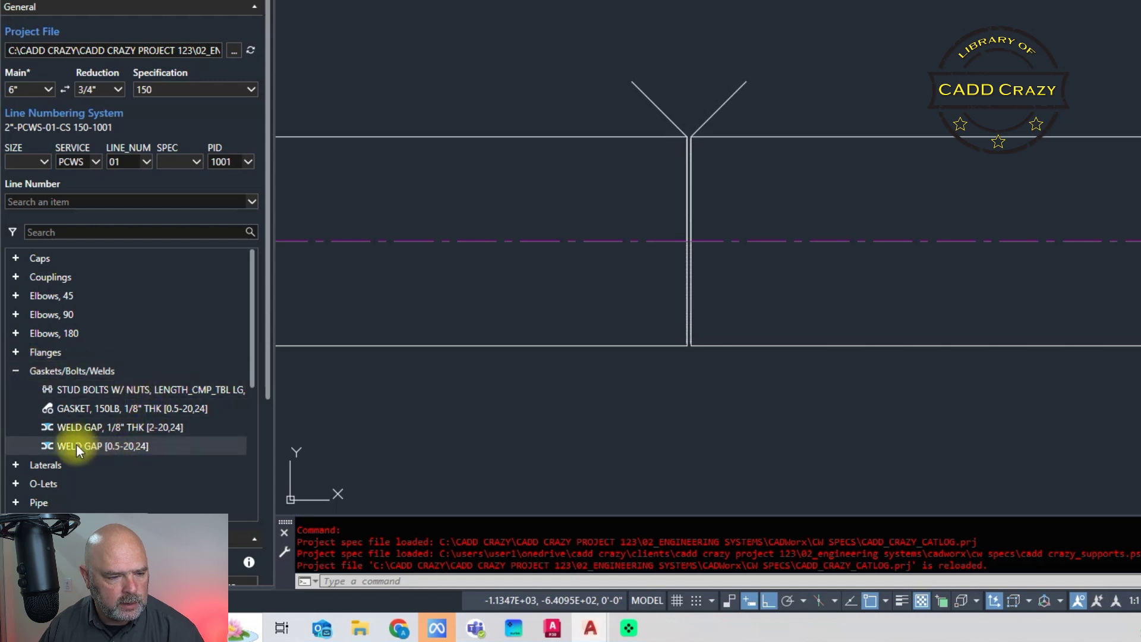
{"action": "left_click", "coordinate": [149, 427]}
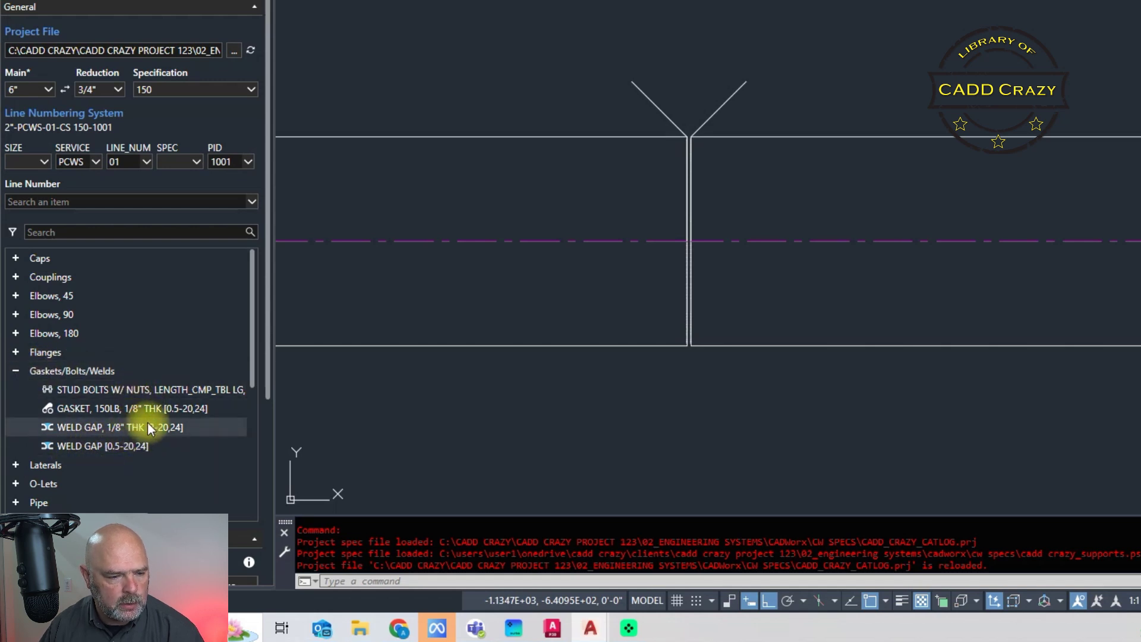
Insert the WELD GAP [0.5-20,24] component on the pipe's centerline, to the right of the existing weld, and inspect the joint
{"action": "double_click", "coordinate": [128, 446]}
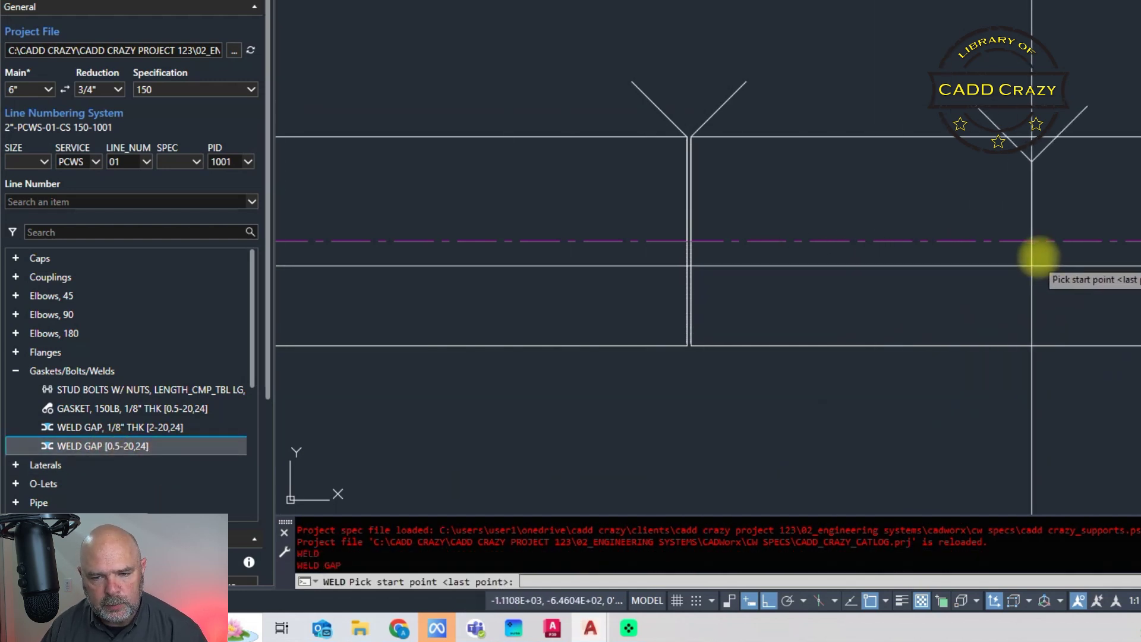
{"action": "mouse_move", "coordinate": [1091, 255]}
{"action": "middle_mouse_down"}
{"action": "mouse_move", "coordinate": [927, 288]}
{"action": "mouse_move", "coordinate": [839, 260]}
{"action": "mouse_move", "coordinate": [848, 248]}
{"action": "middle_mouse_up"}
{"action": "left_click", "coordinate": [857, 250]}
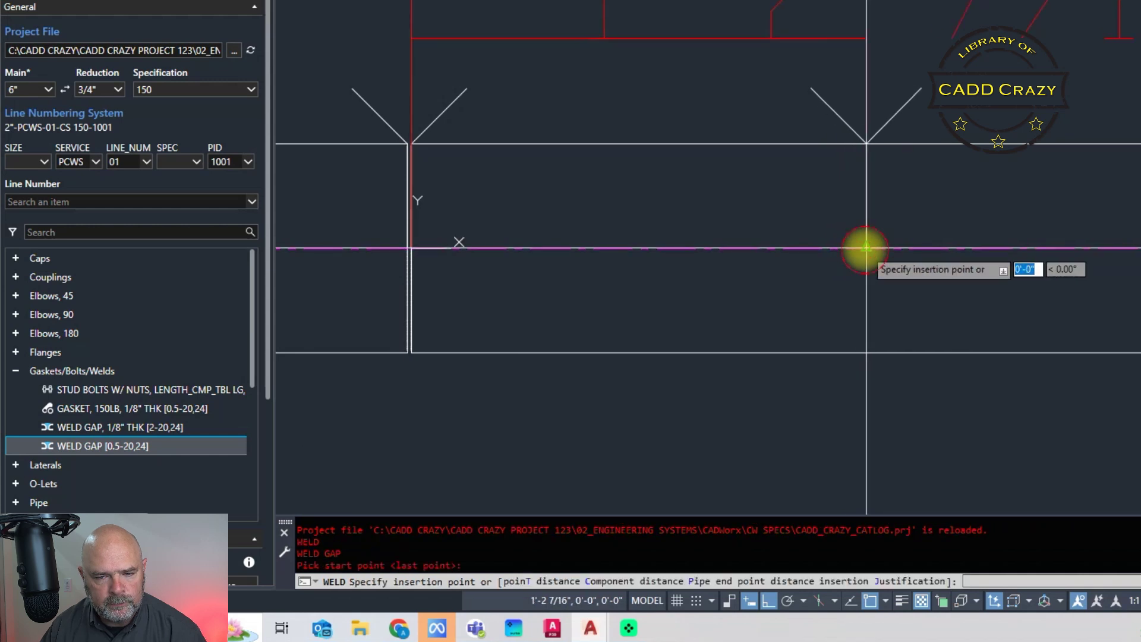
{"action": "left_click", "coordinate": [909, 311]}
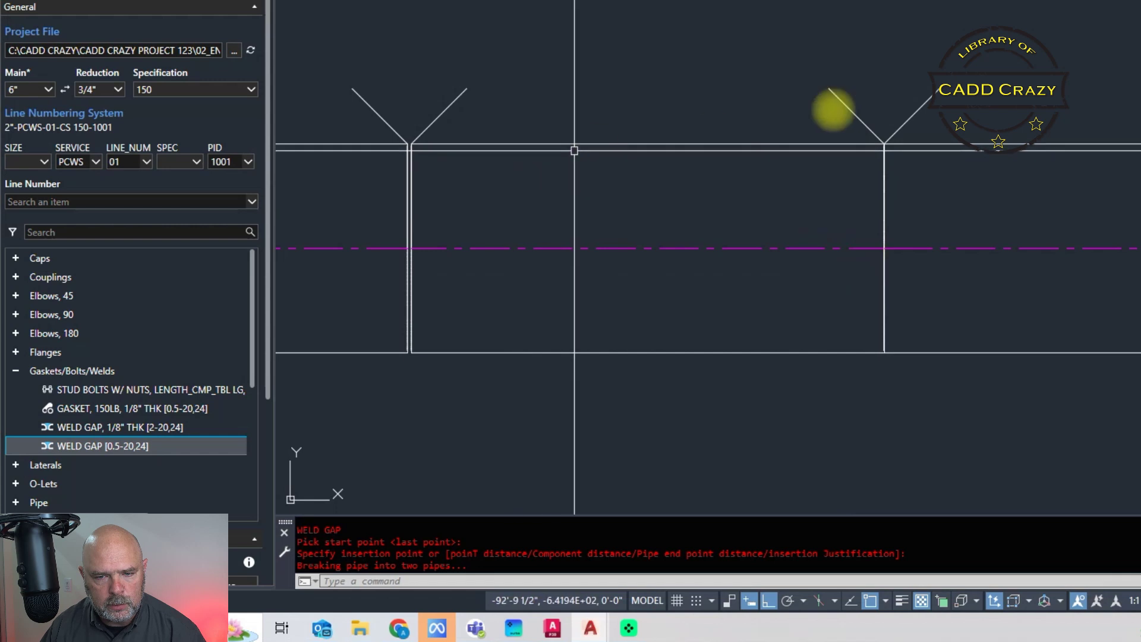
{"action": "scroll", "coordinate": [885, 138], "scroll_direction": "up", "scroll_amount": 4}
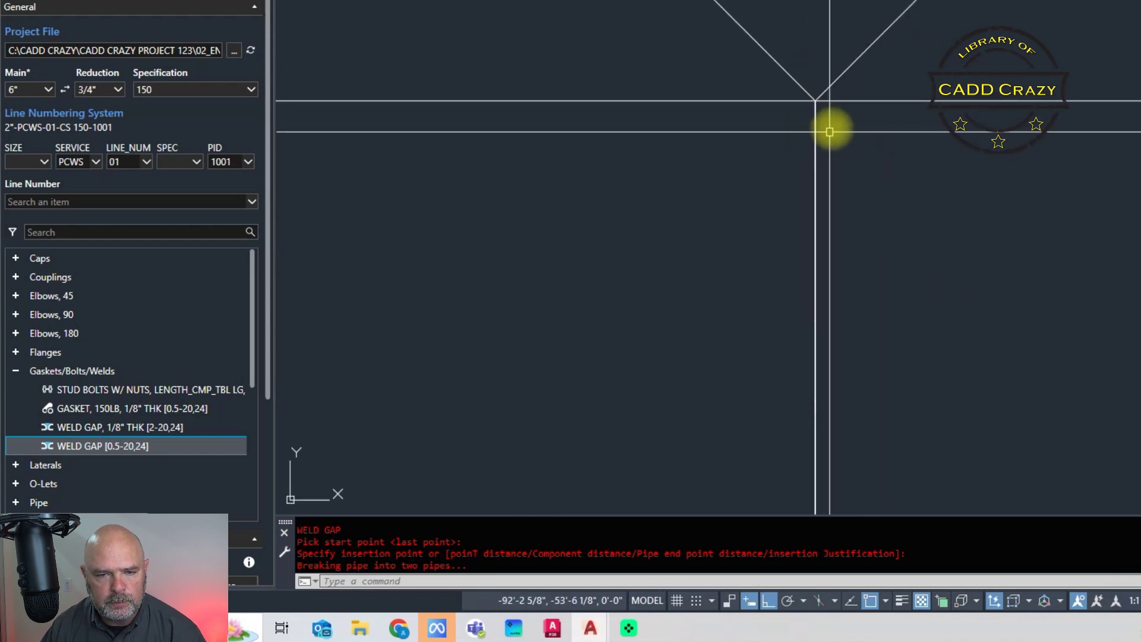
{"action": "scroll", "coordinate": [816, 108], "scroll_direction": "down", "scroll_amount": 4}
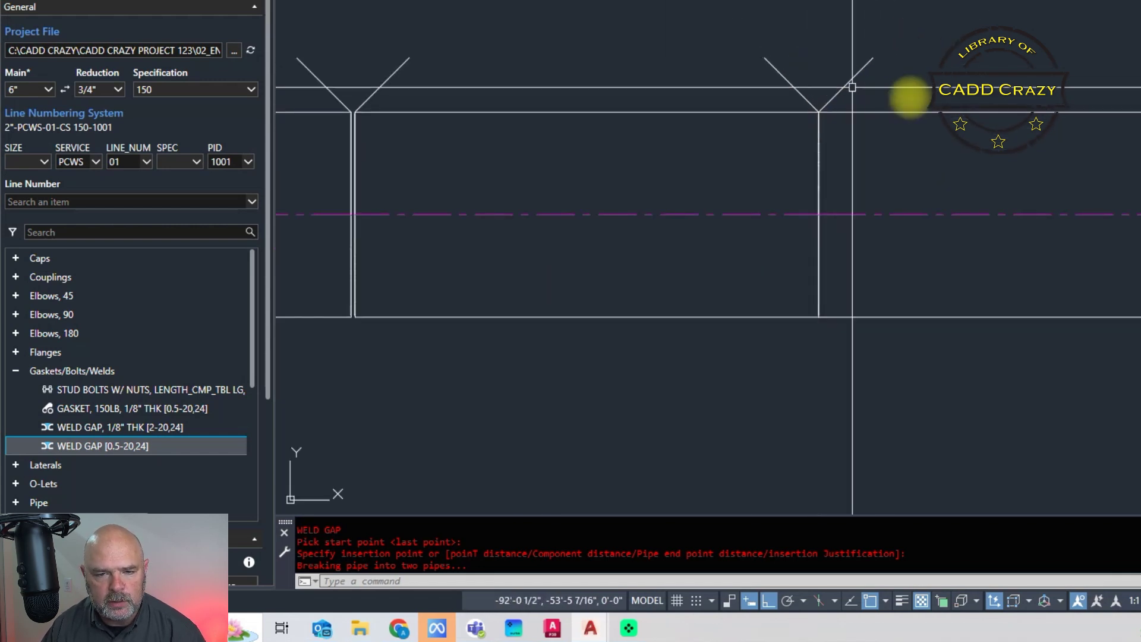